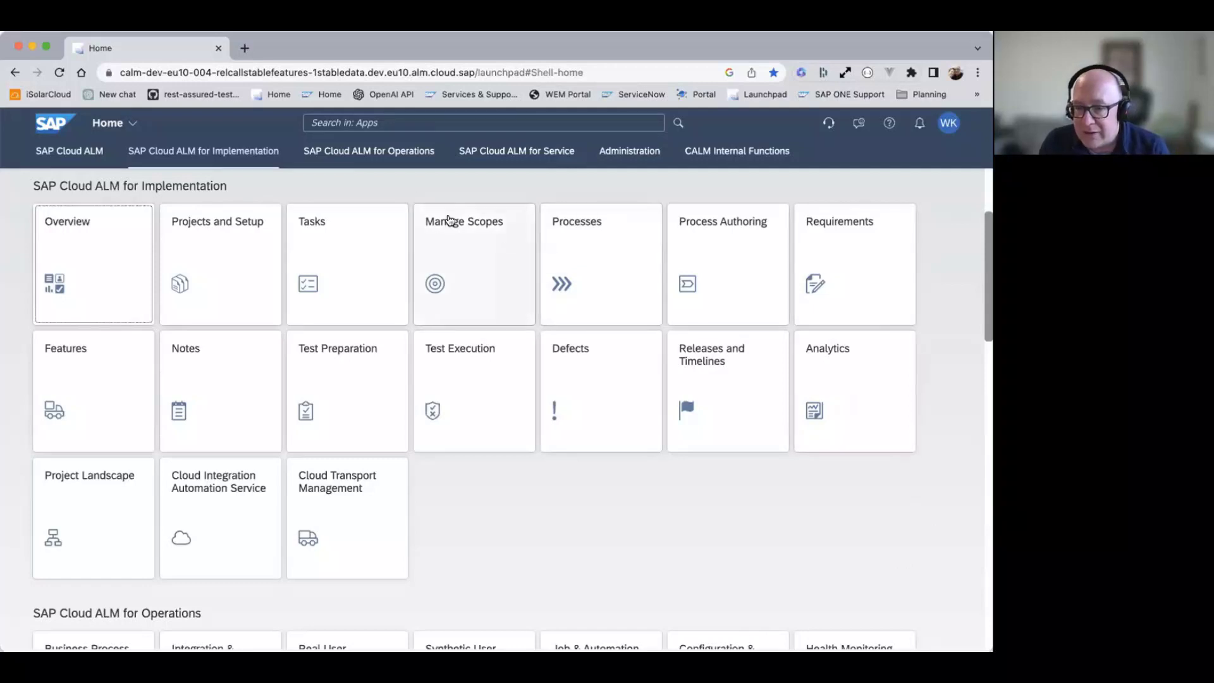
Start a new scope in Manage Scopes for the Acron Heating Inc. project and name it Plant Munich
left_click(460, 254)
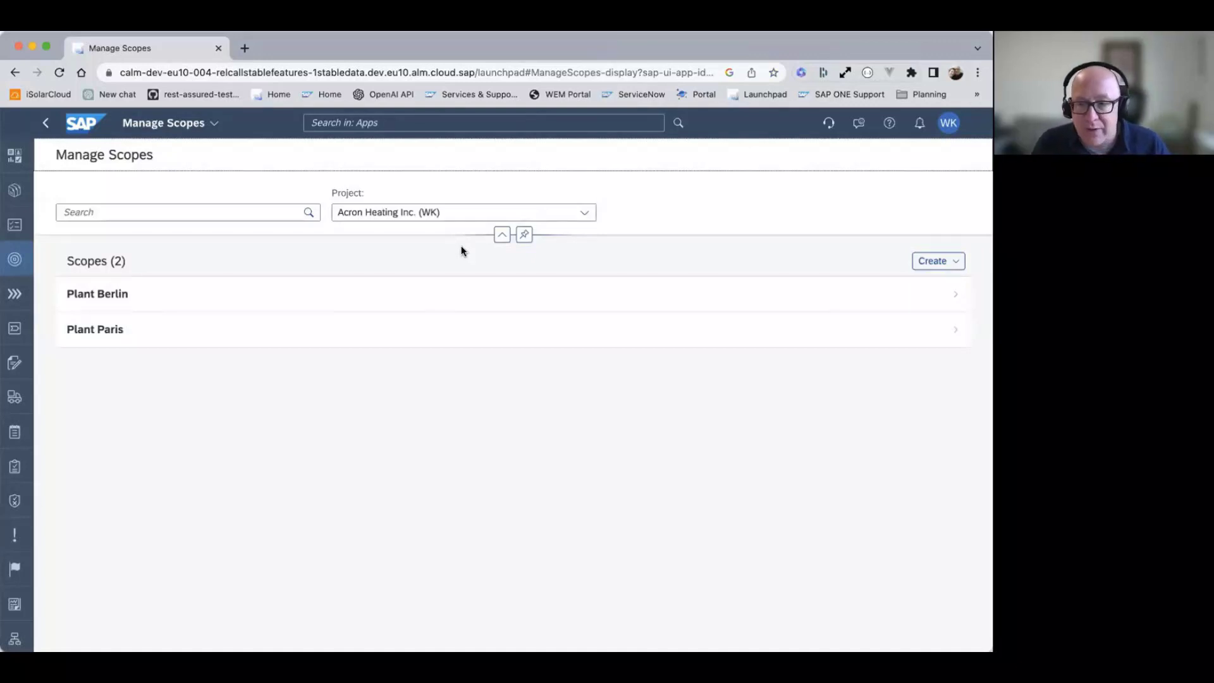
left_click(955, 260)
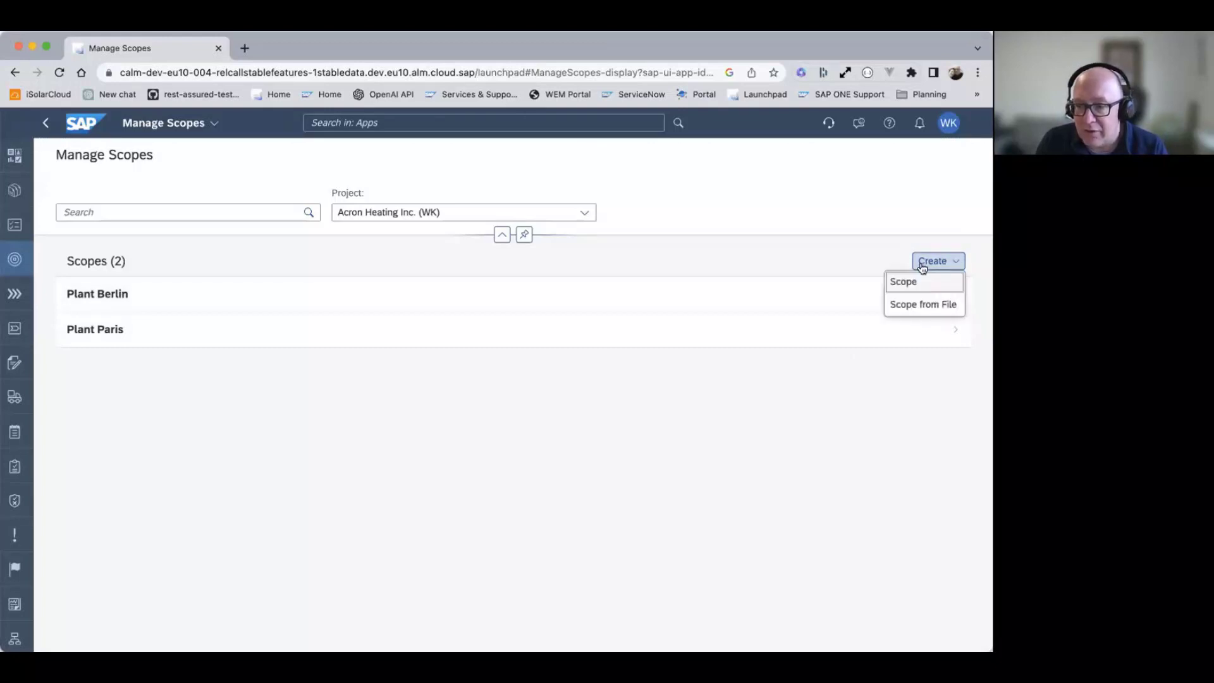
left_click(902, 282)
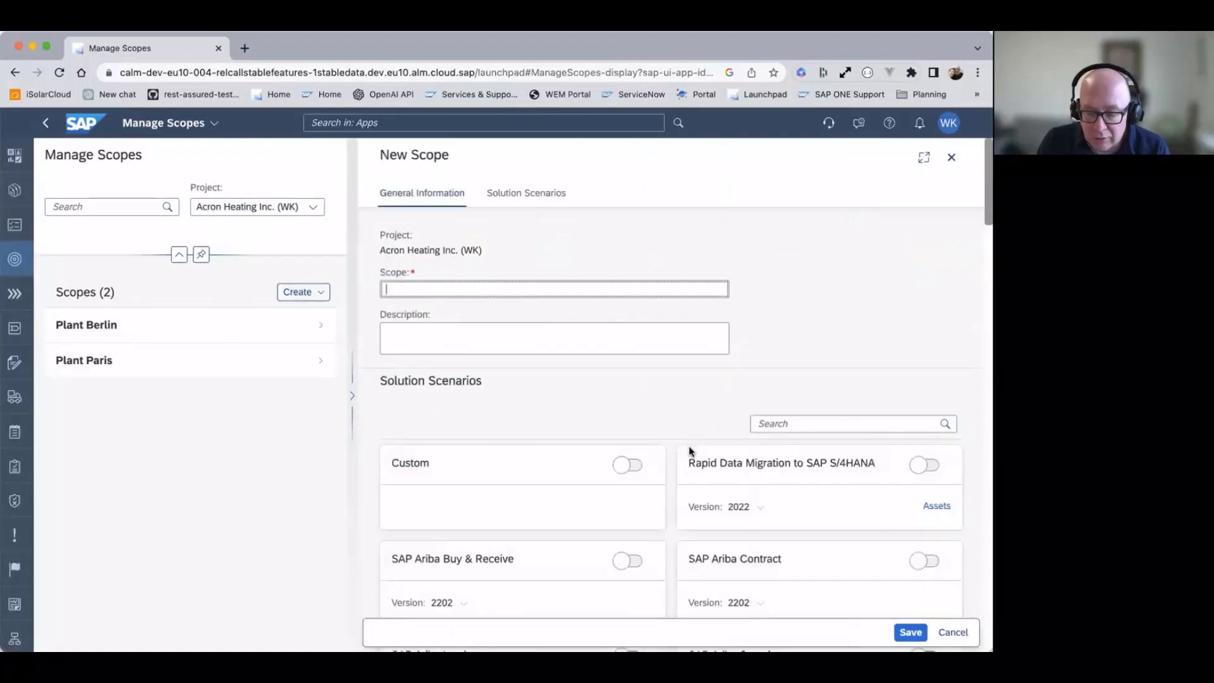
type("Plant Munich")
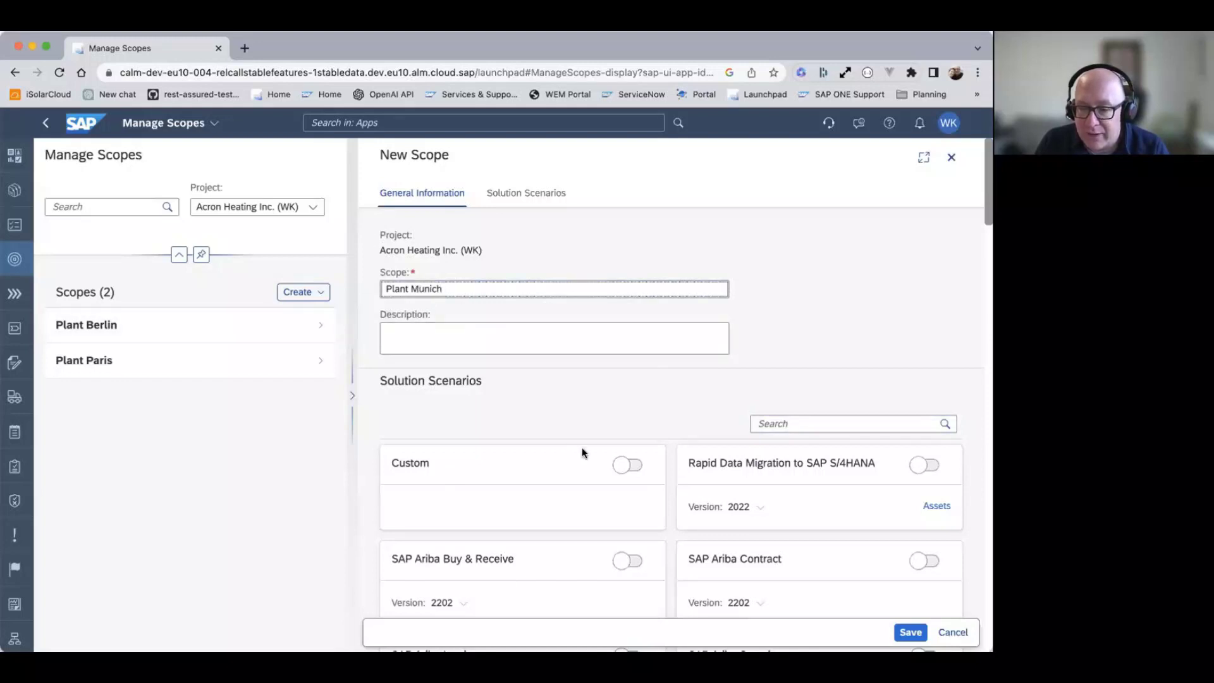
Search the solution scenarios for s/4 and enable SAP Best Practices for SAP S/4HANA in the new scope
scroll(582, 456, "down", 5)
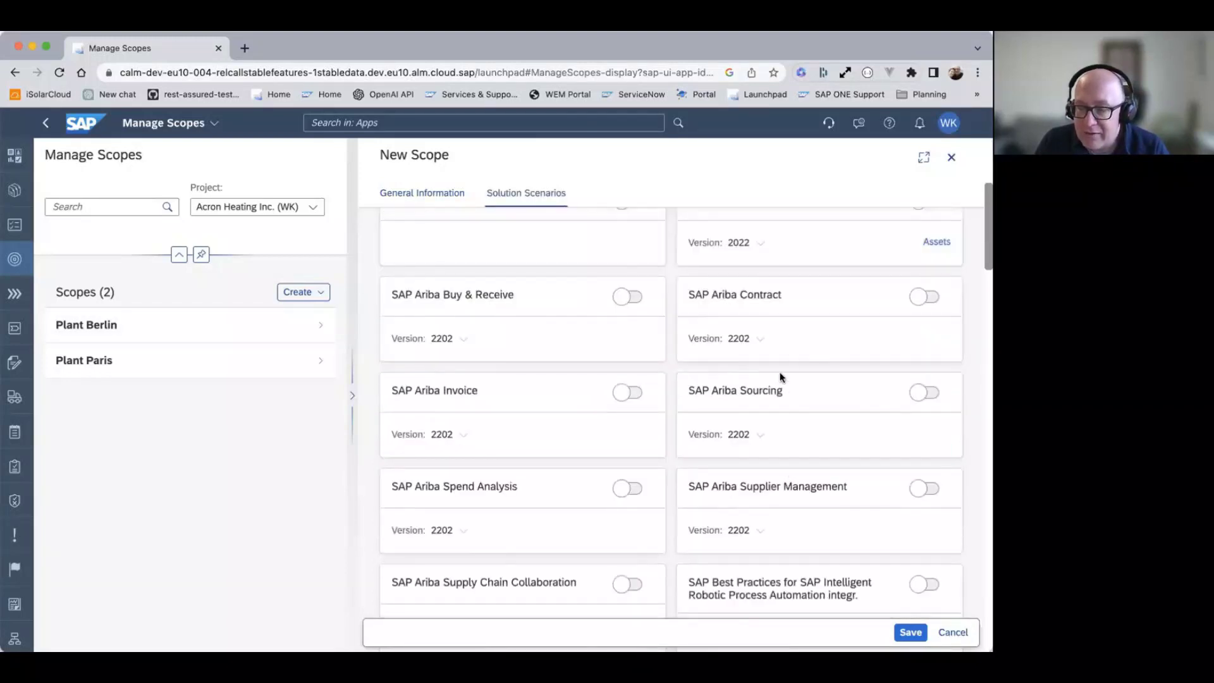
scroll(782, 377, "down", 8)
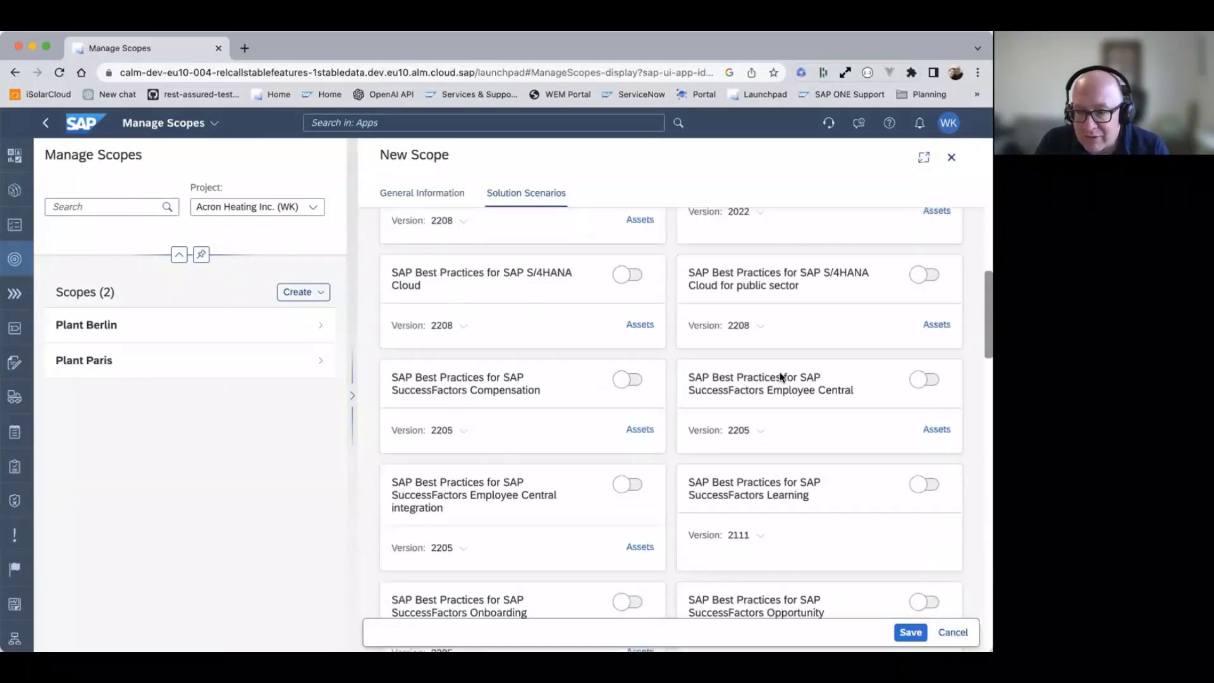
scroll(782, 377, "down", 6)
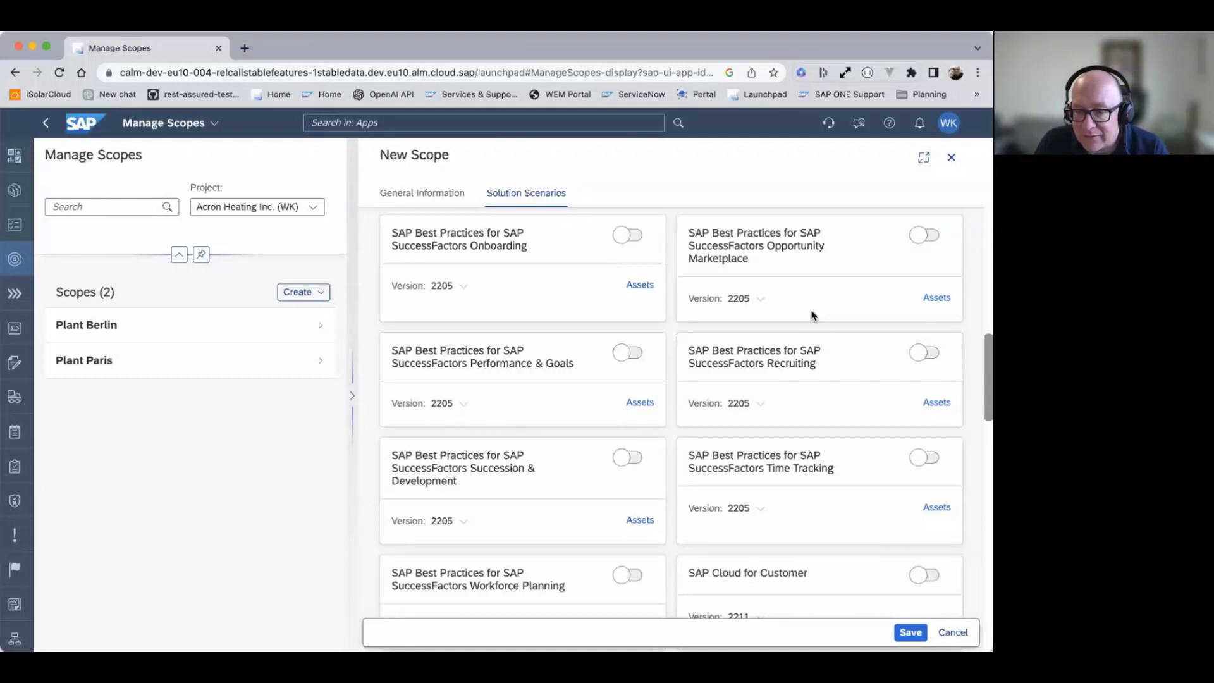
scroll(816, 320, "up", 12)
left_click(790, 405)
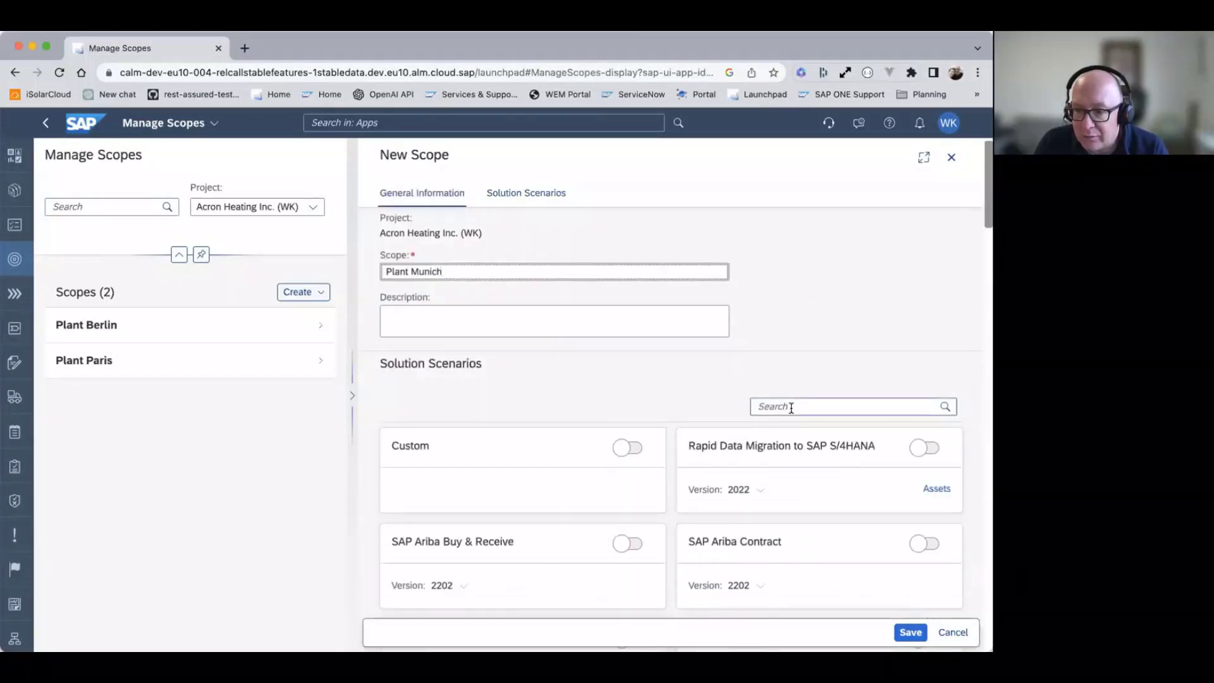
type("s/4")
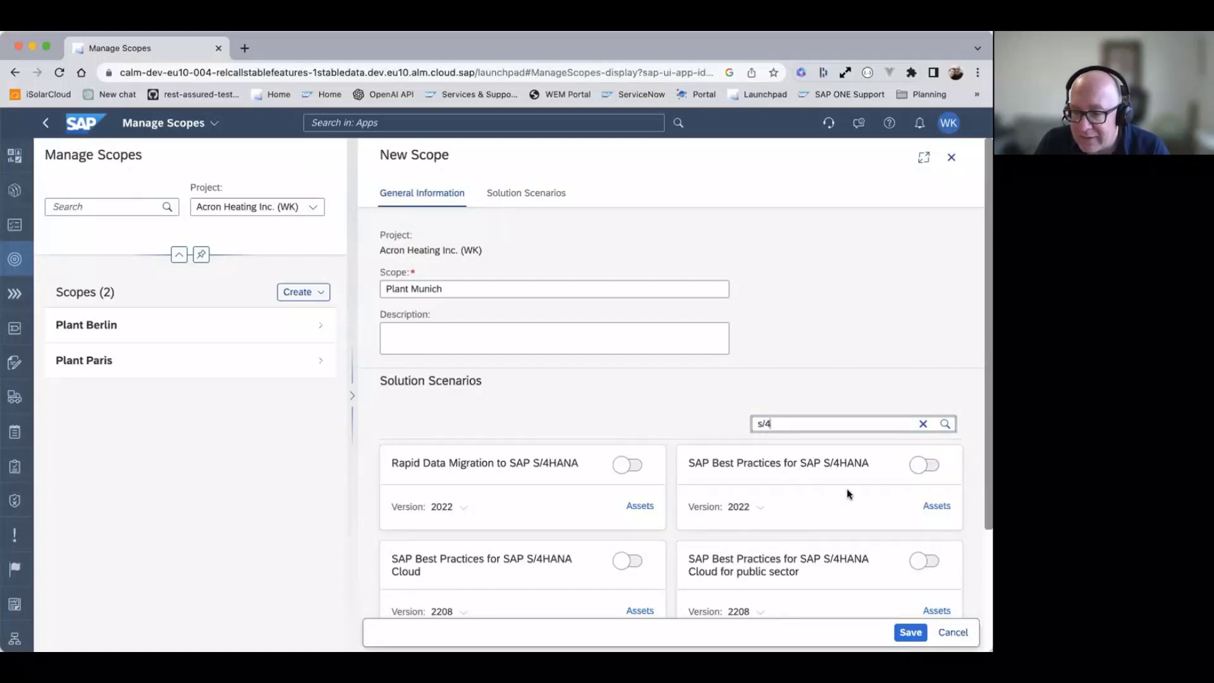
left_click(925, 464)
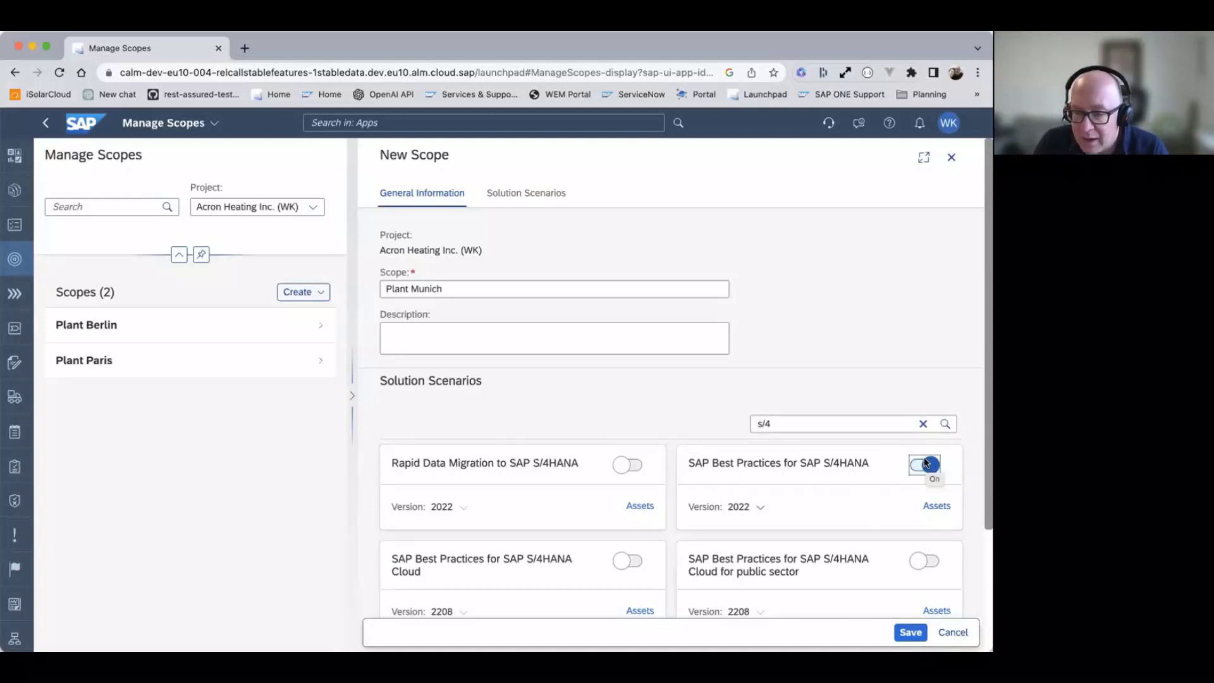
Find the Ariba scenarios, enable SAP Ariba Invoice, and save the Plant Munich scope with the listed scenario versions
scroll(741, 480, "down", 3)
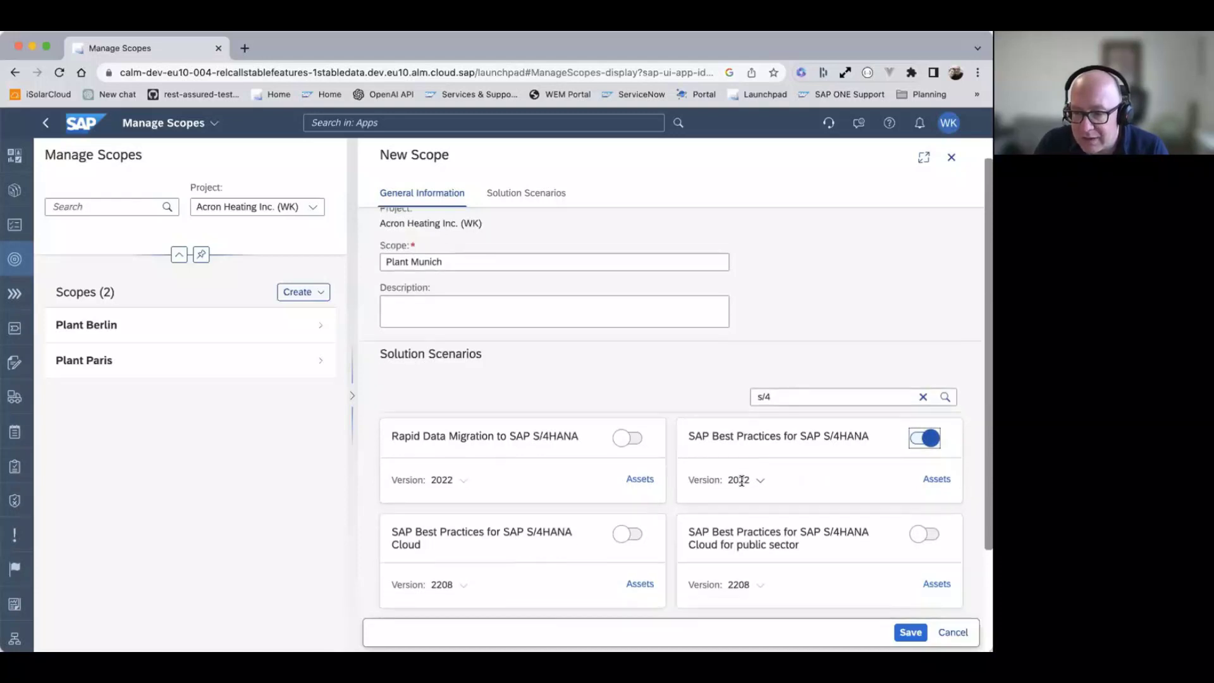
left_click(821, 265)
key("BackSpace")
key("BackSpace")
key("BackSpace")
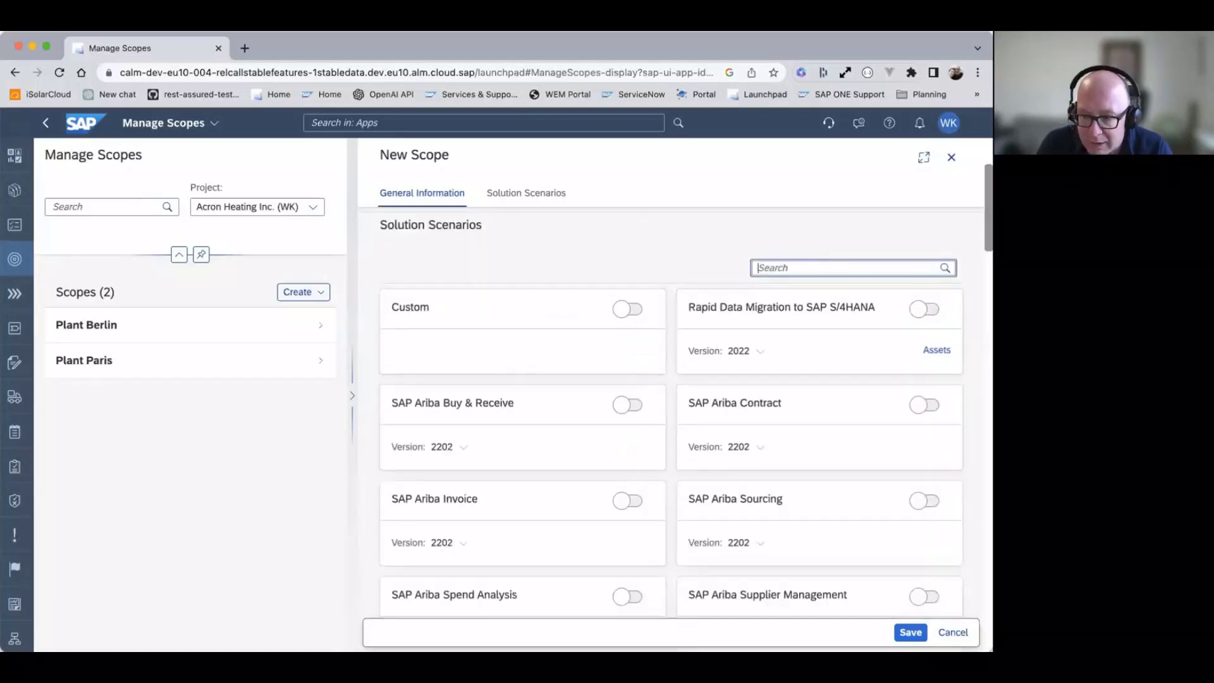
type("Ariba")
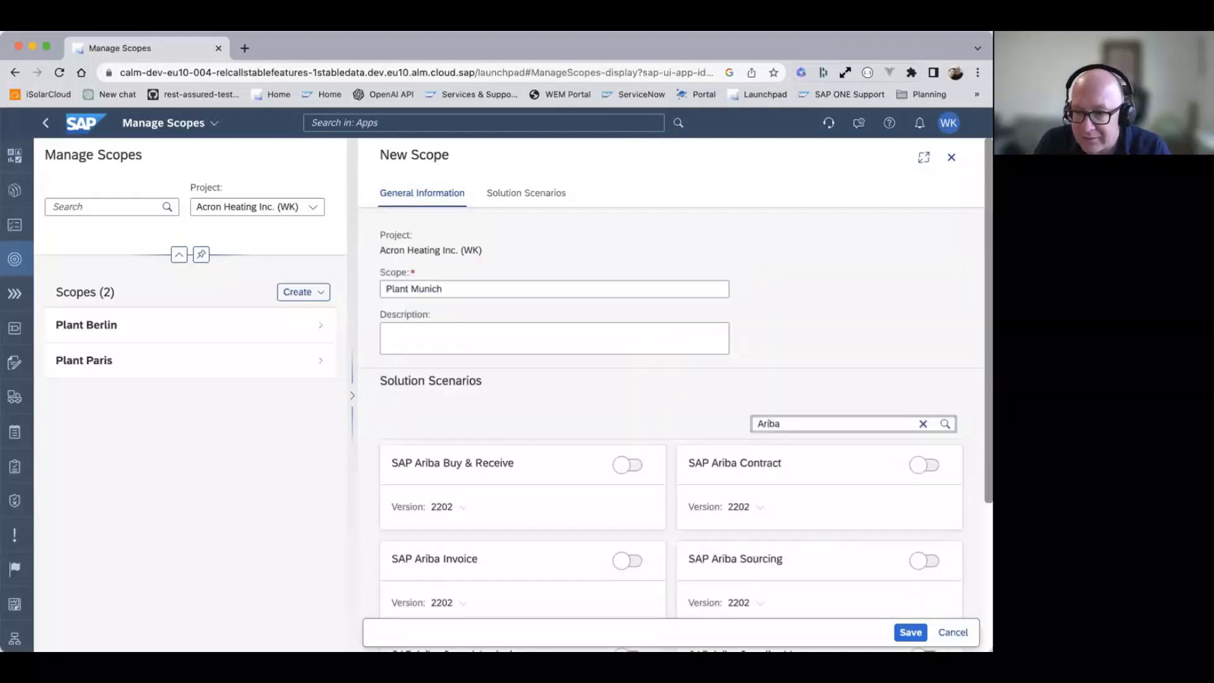
scroll(835, 379, "down", 1)
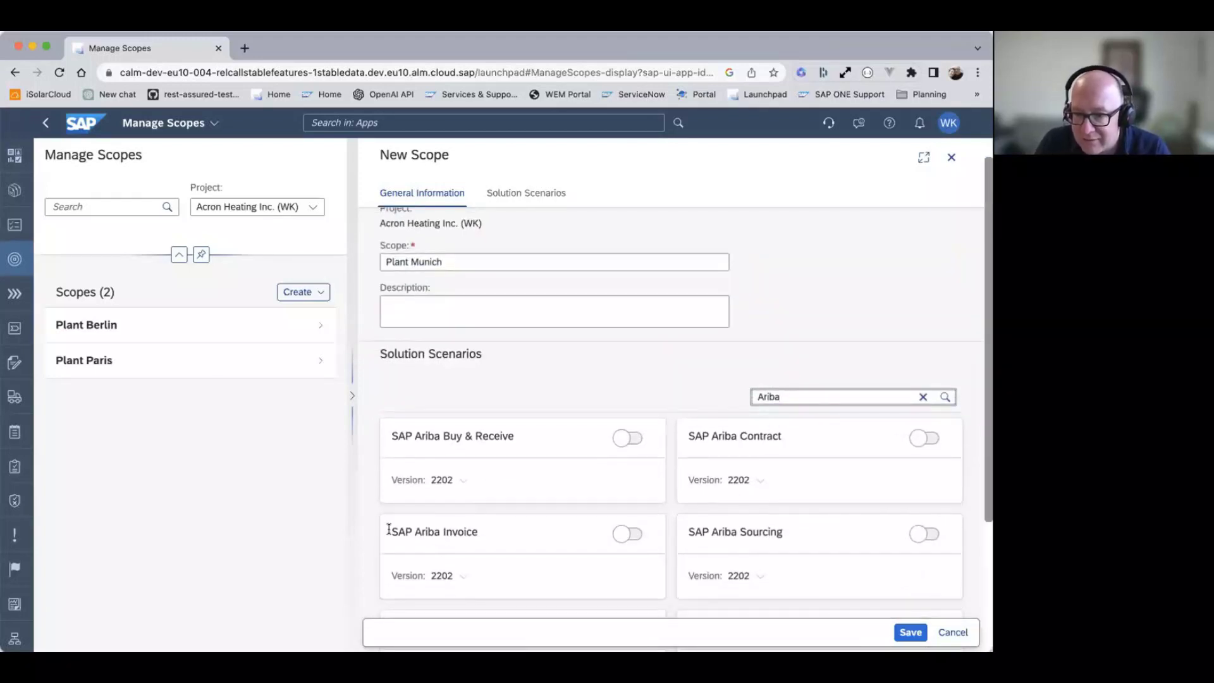
left_click(629, 534)
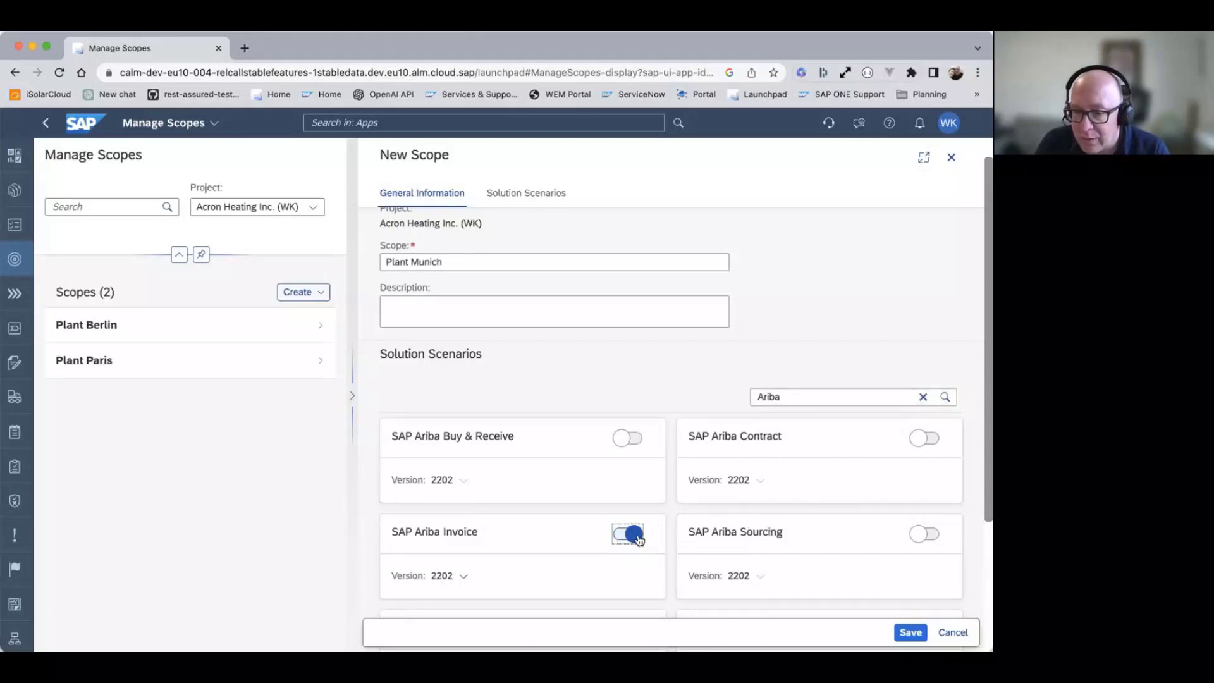
left_click(910, 632)
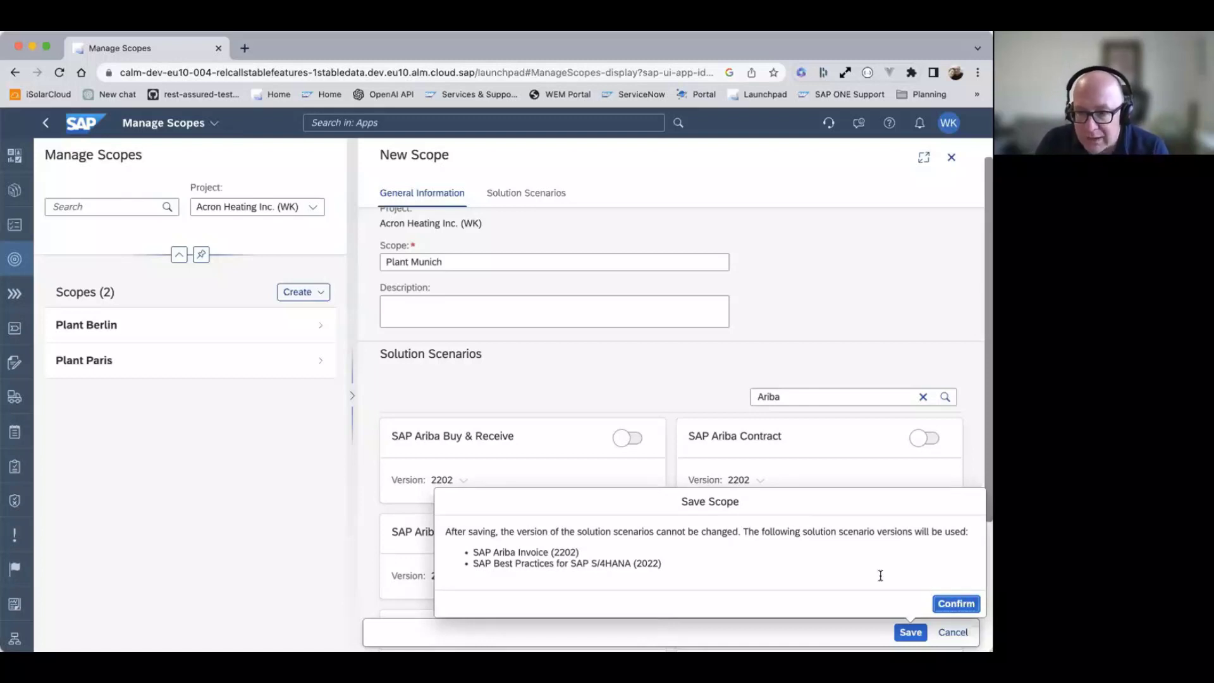
left_click(968, 604)
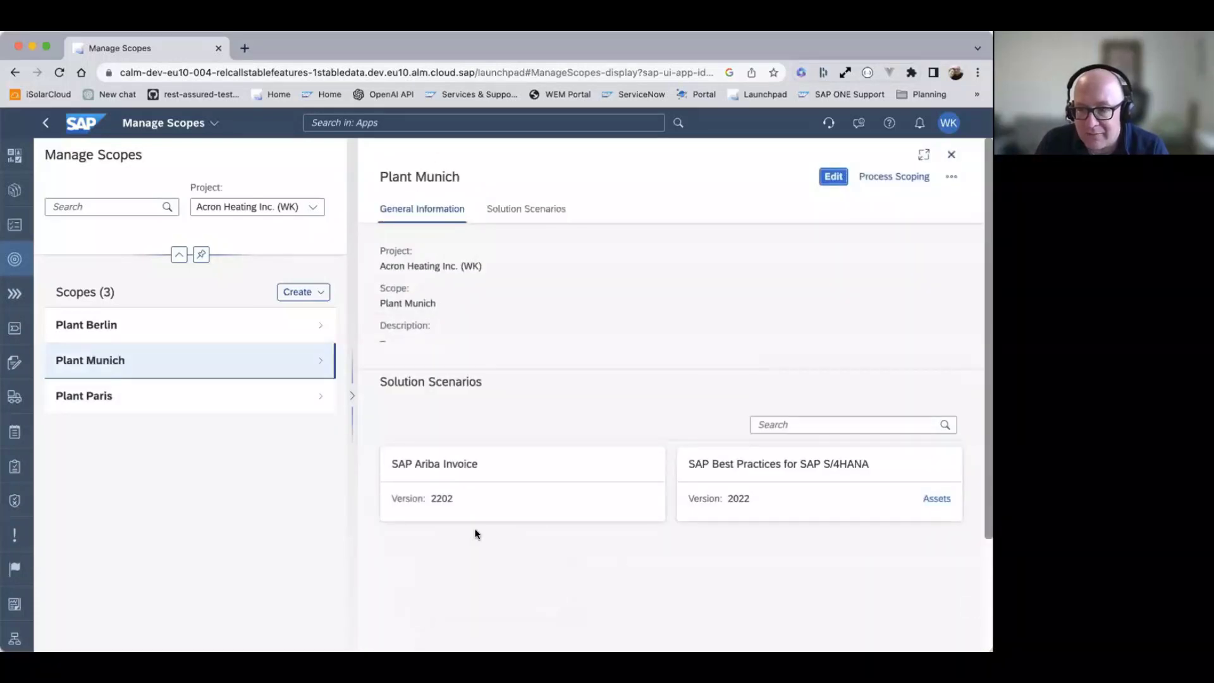
Start process scoping for Plant Munich and put the multi-country Sell from Stock (BD9) process, not the Russia variant, in scope
left_click(892, 179)
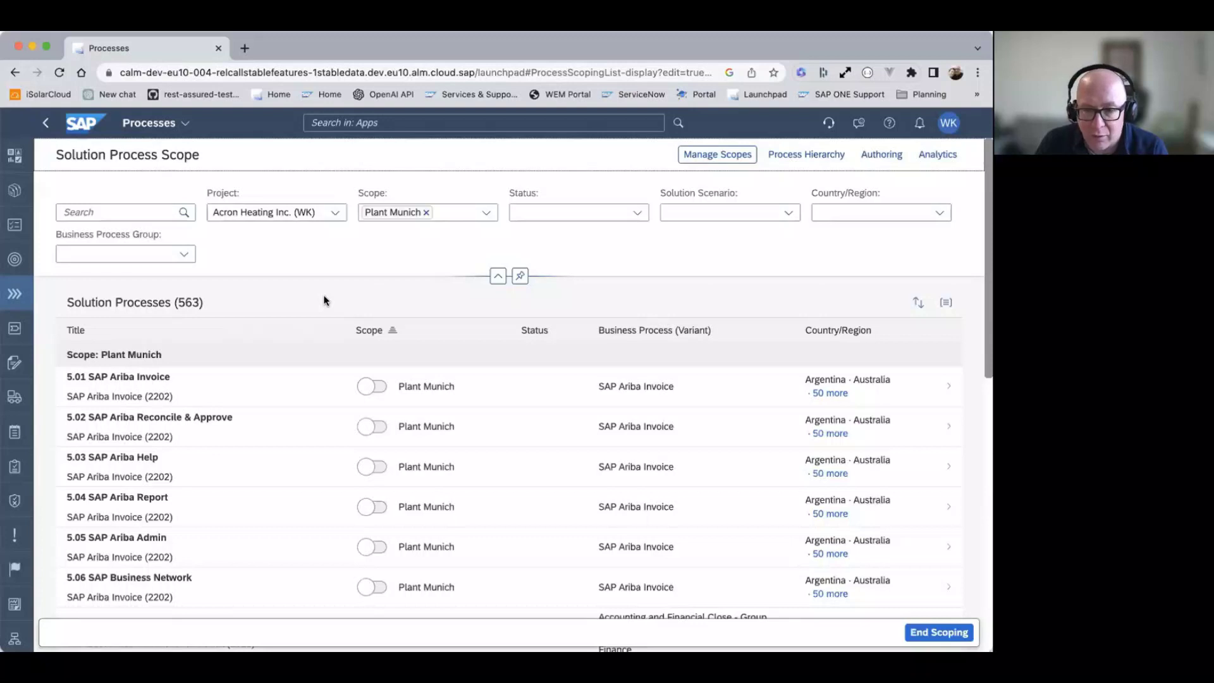
left_click(92, 215)
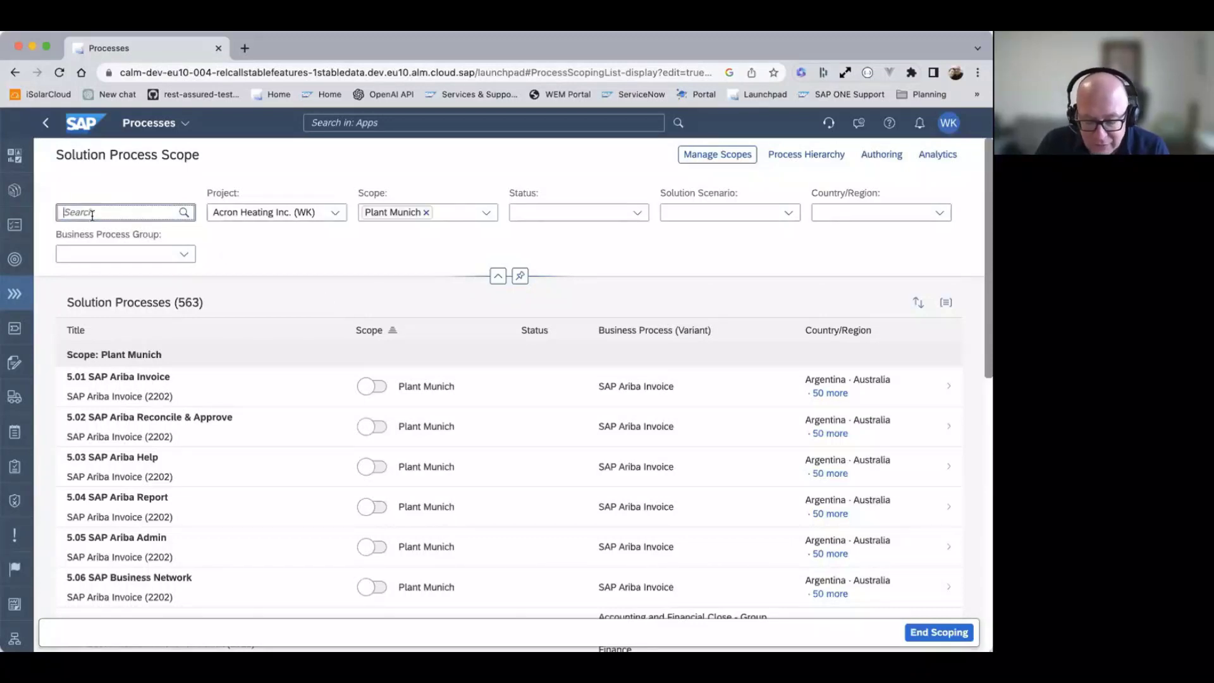
type("BD9")
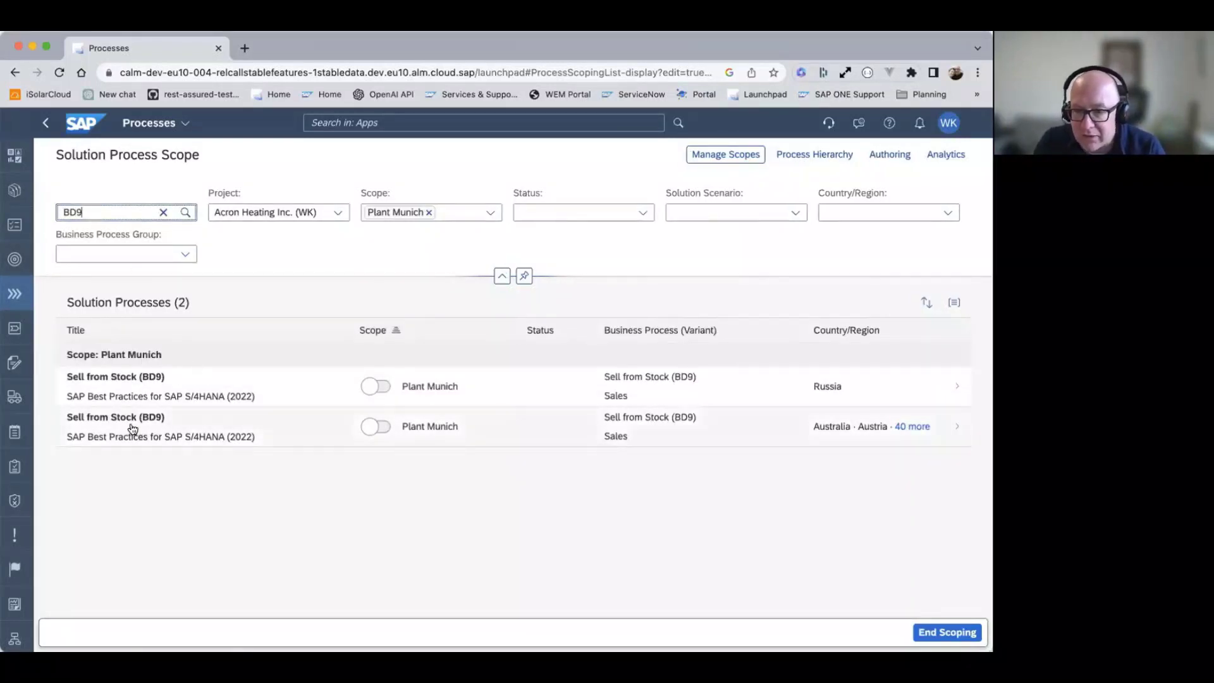
left_click(377, 427)
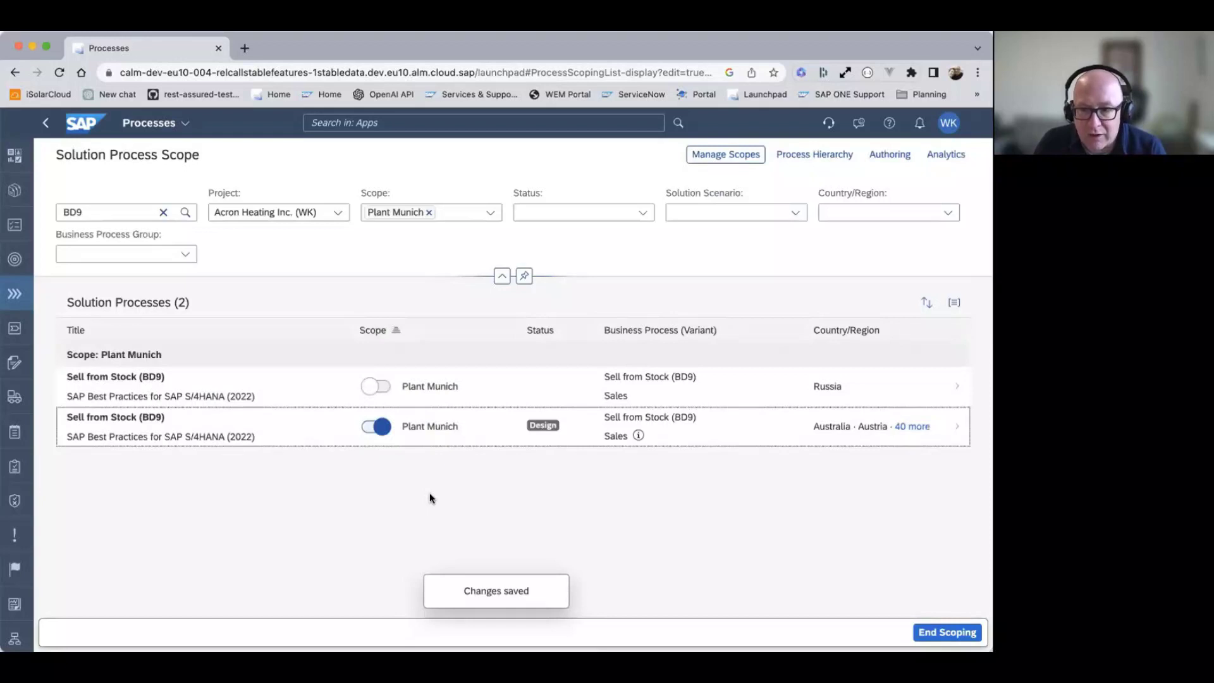
Filter the solution processes by the SAP Ariba Invoice scenario, put 5.01 SAP Ariba Invoice in scope, and clear the filter
left_click(163, 212)
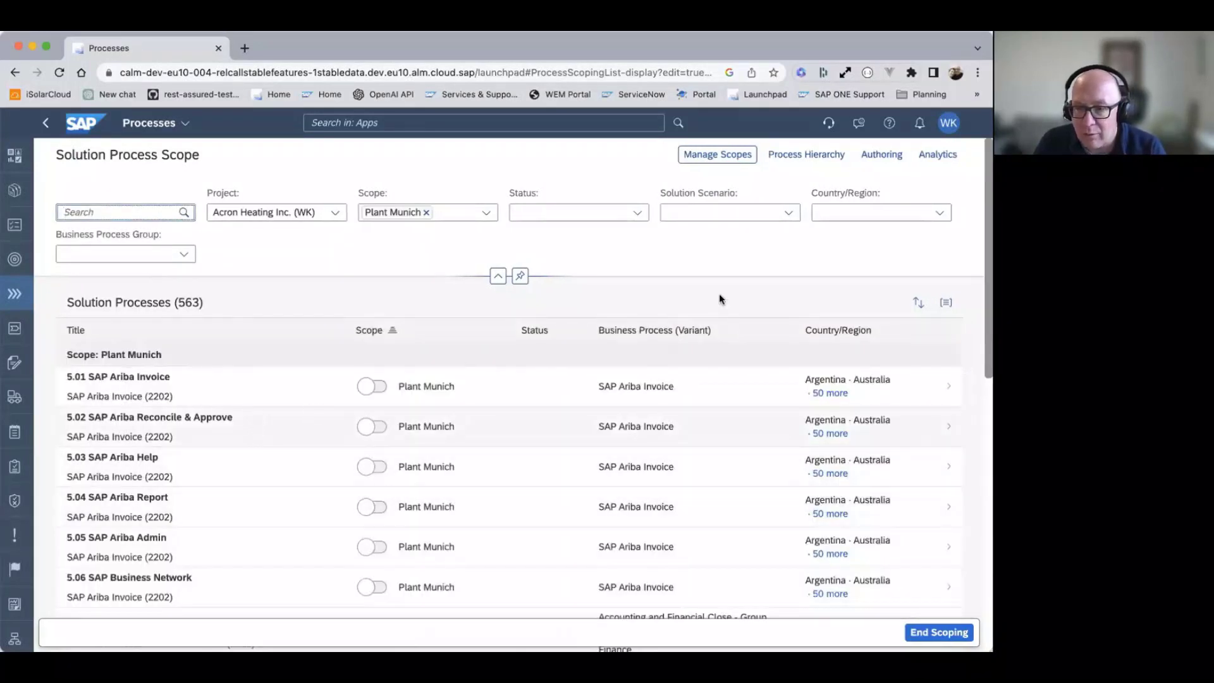
left_click(788, 214)
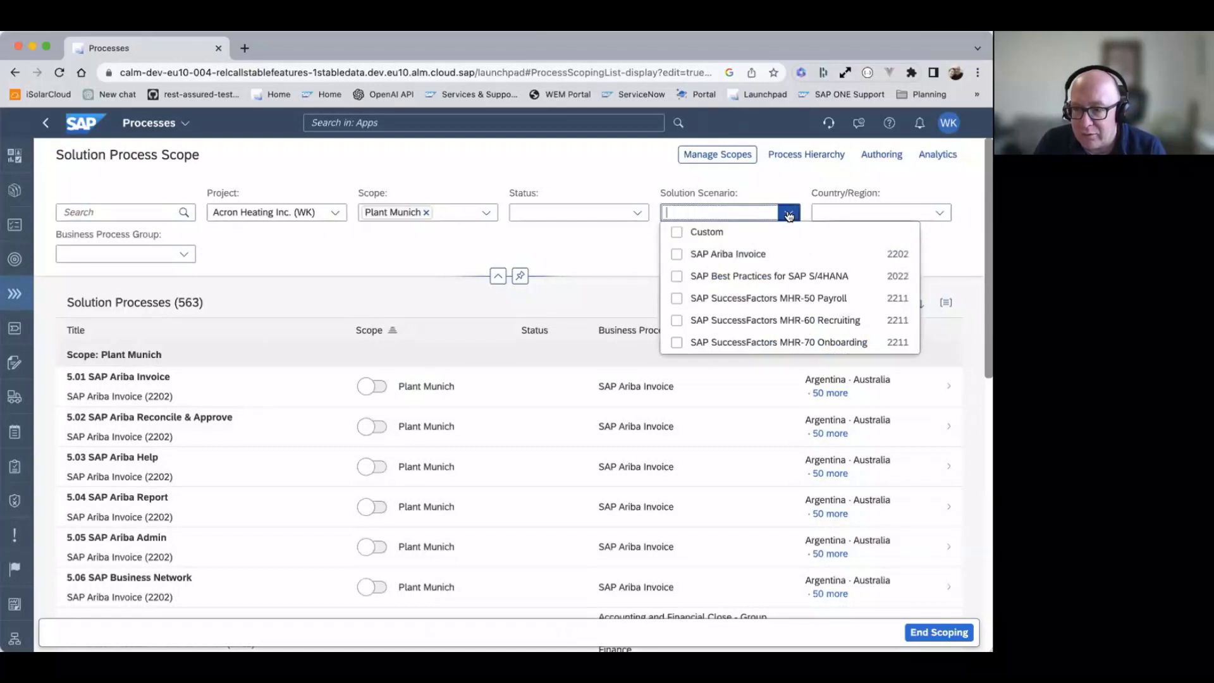
left_click(762, 253)
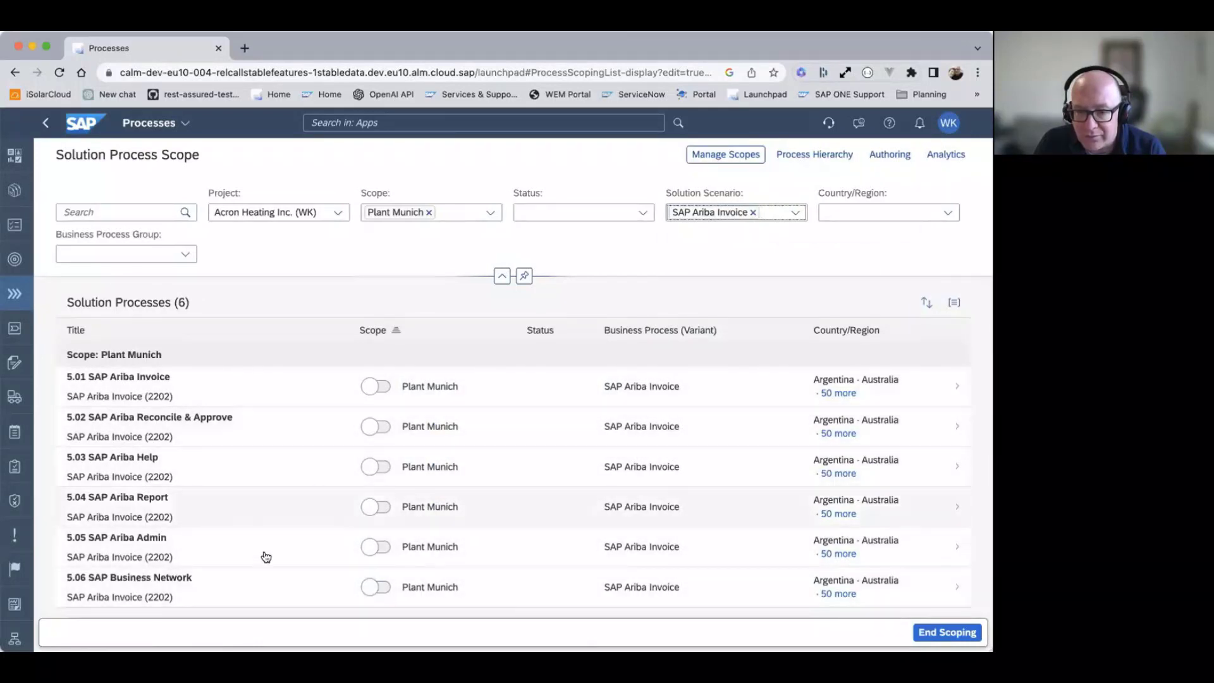
left_click(351, 387)
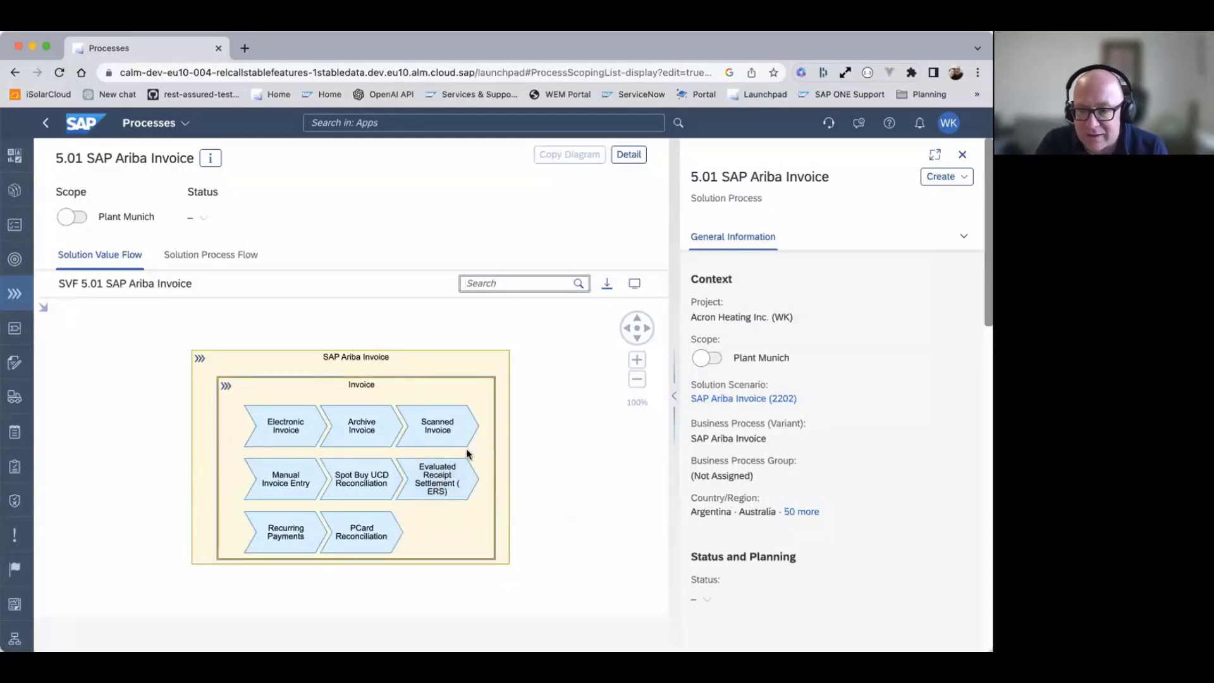
left_click(71, 217)
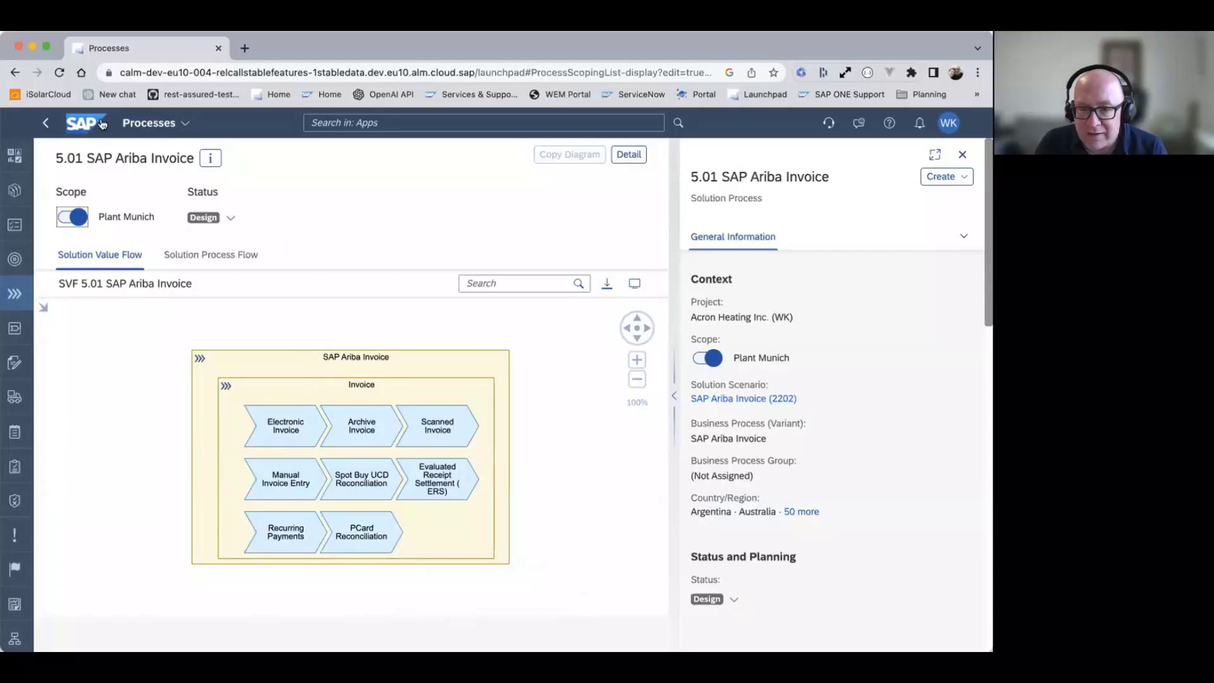
left_click(46, 124)
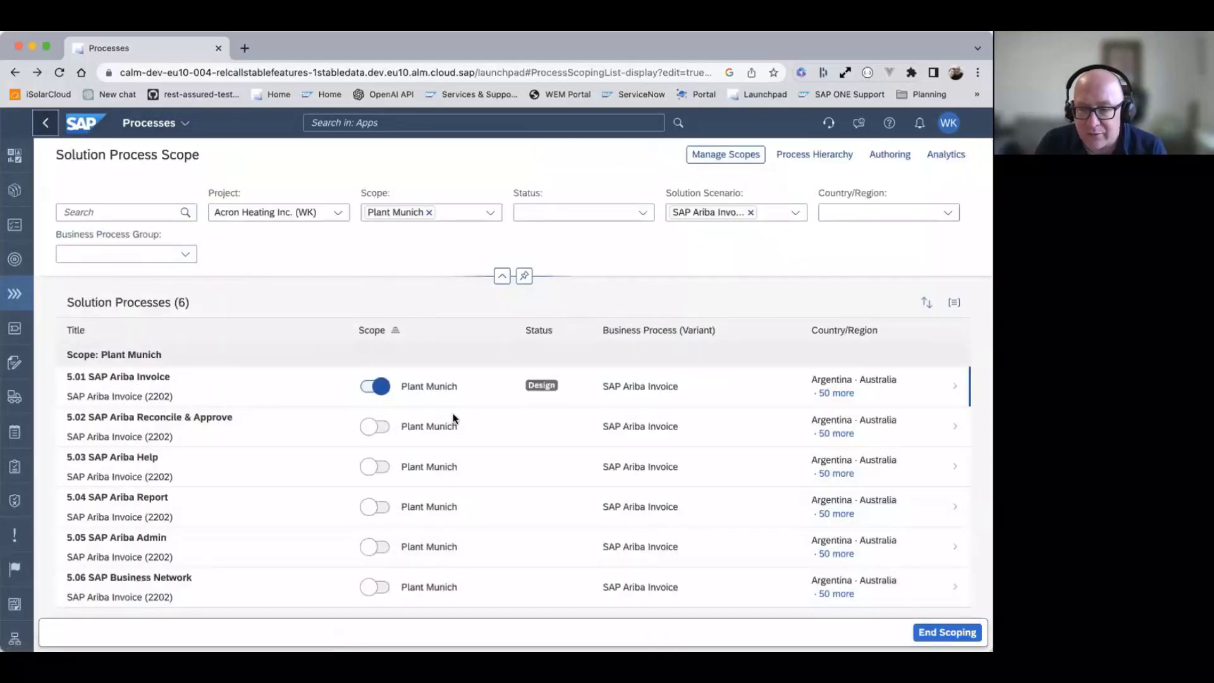
left_click(750, 212)
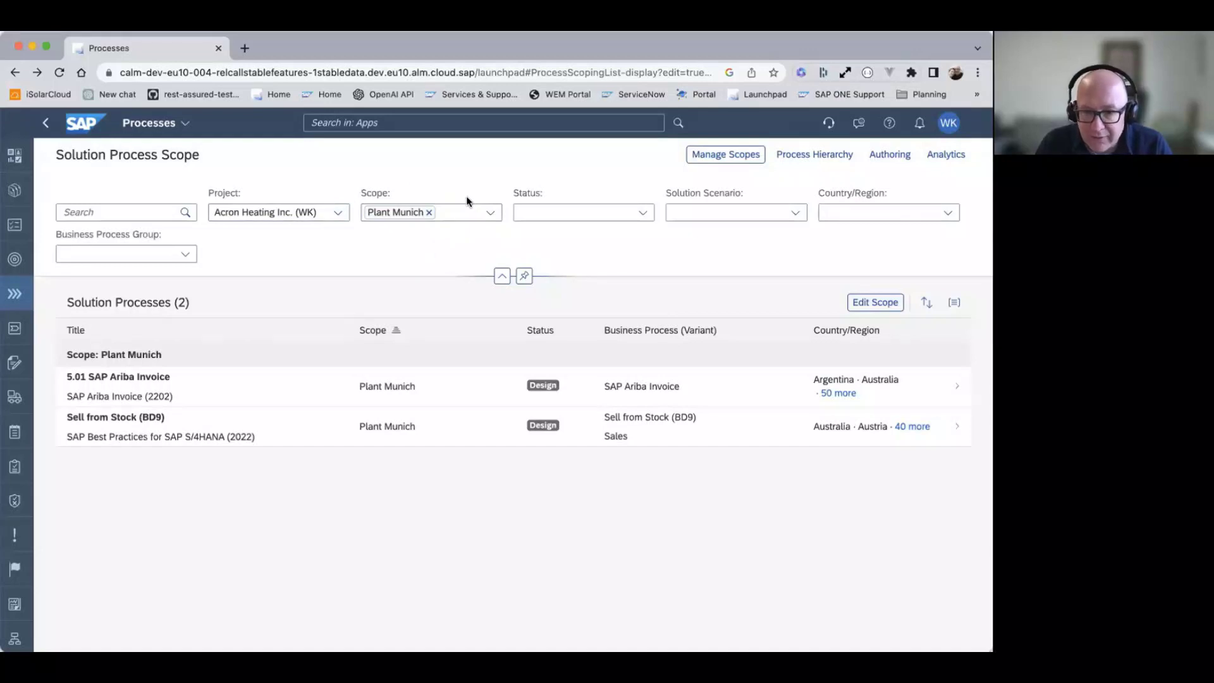
Go to the project's tasks and review the open items for the Plant Munich scope
left_click(10, 230)
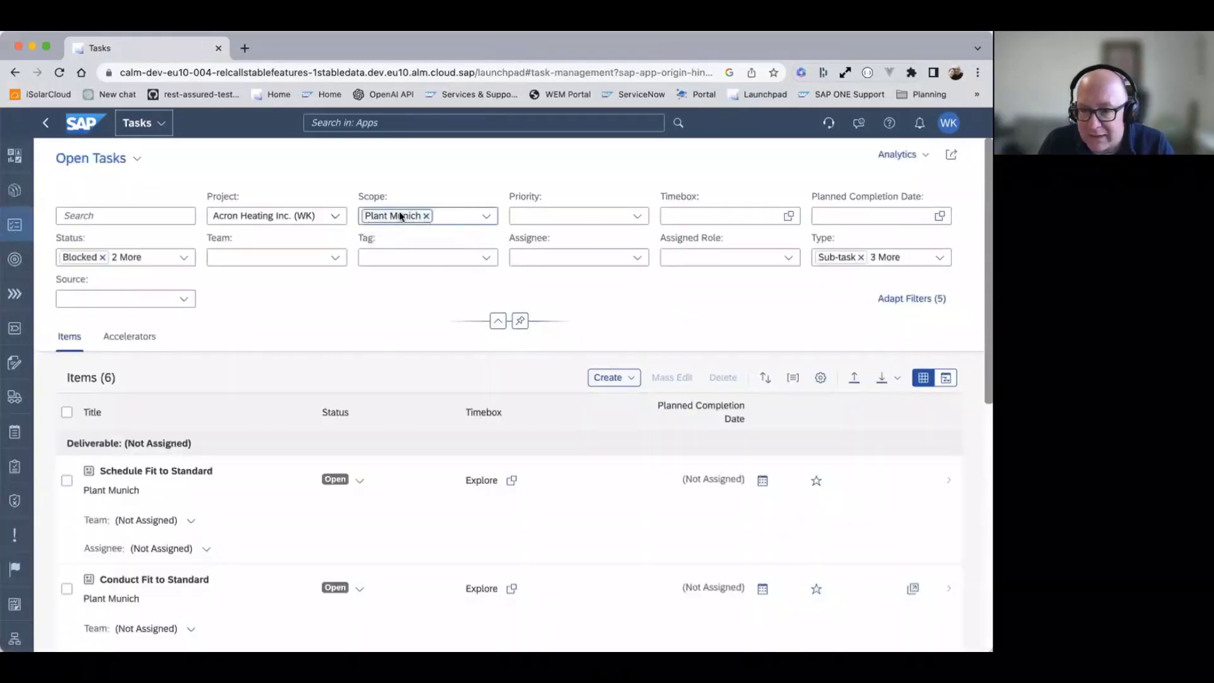
left_click_drag(74, 378, 116, 378)
left_click(291, 376)
scroll(320, 361, "down", 3)
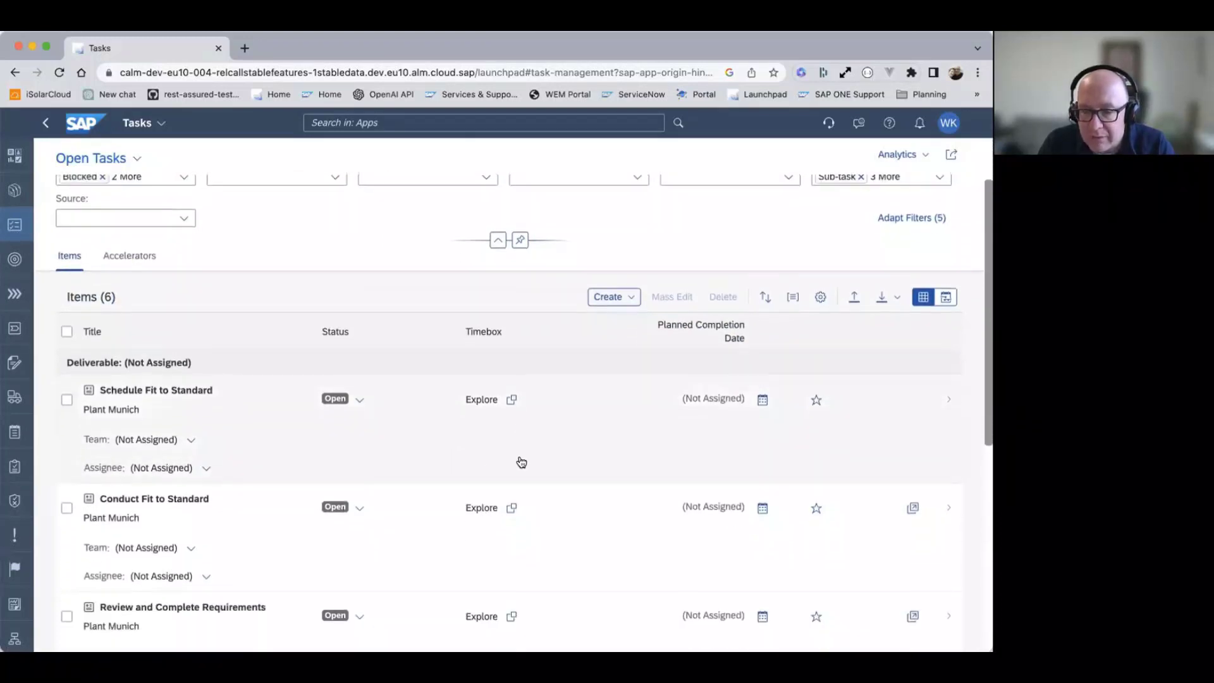
scroll(521, 464, "down", 2)
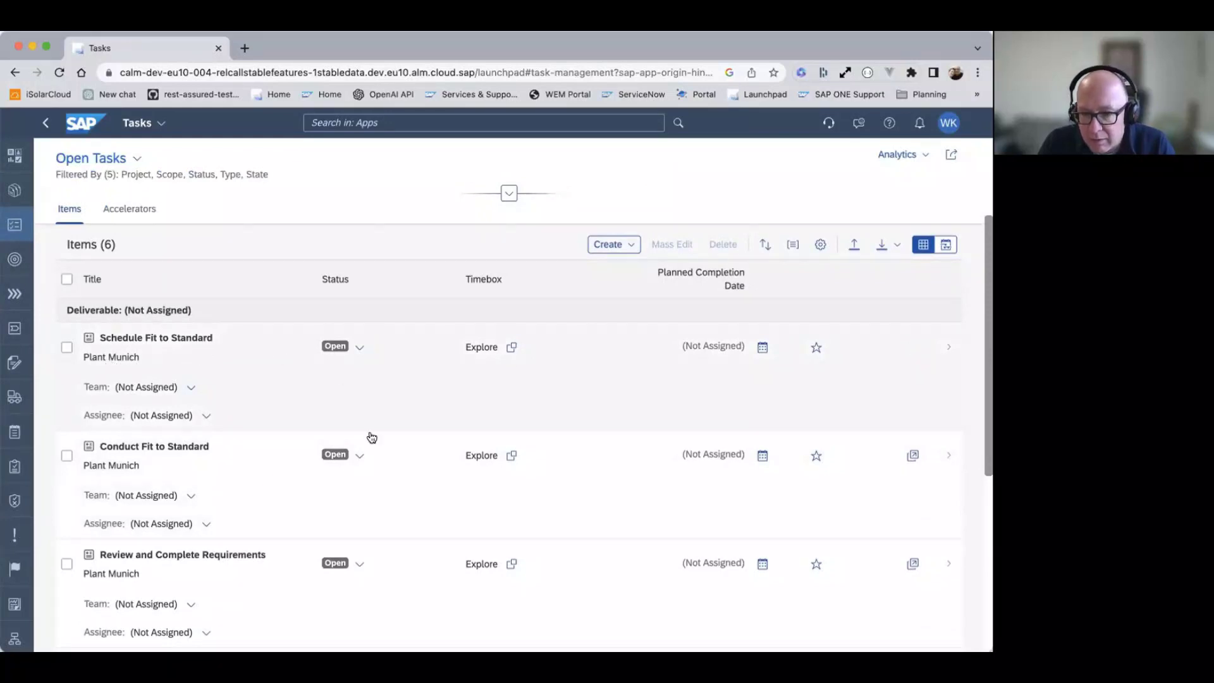
scroll(251, 447, "down", 3)
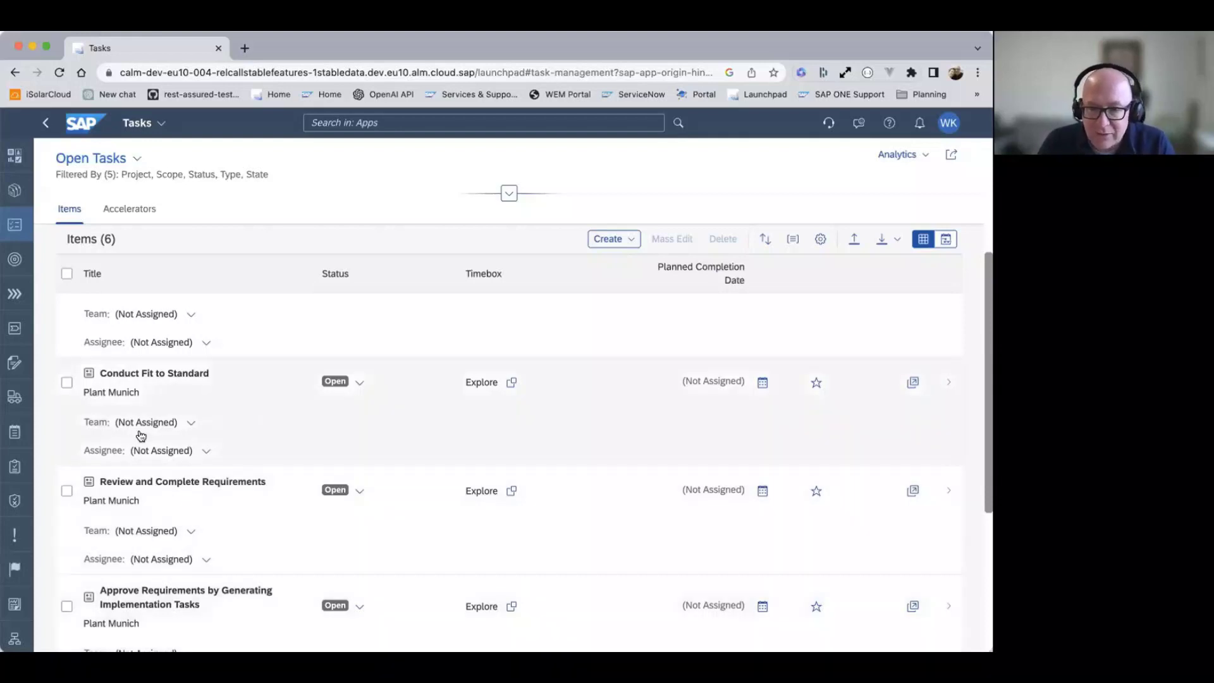
From the Conduct Fit to Standard task, follow its link to the solution processes and open the 5.01 SAP Ariba Invoice diagram
left_click(149, 379)
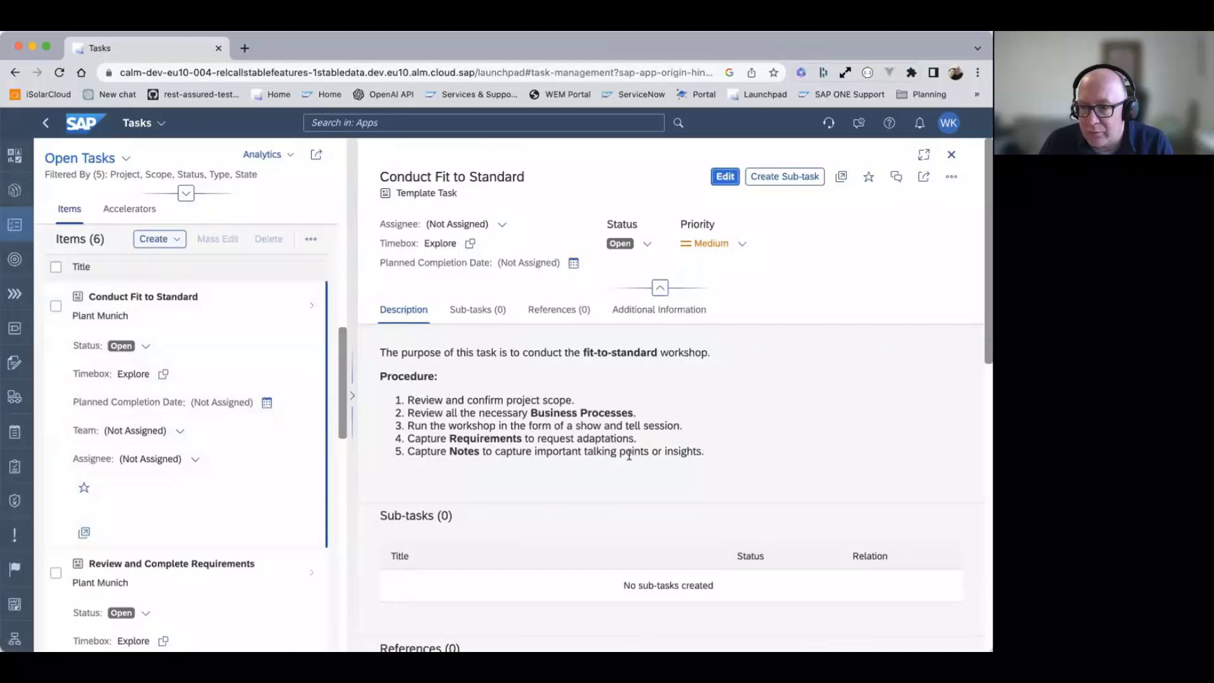
left_click(841, 177)
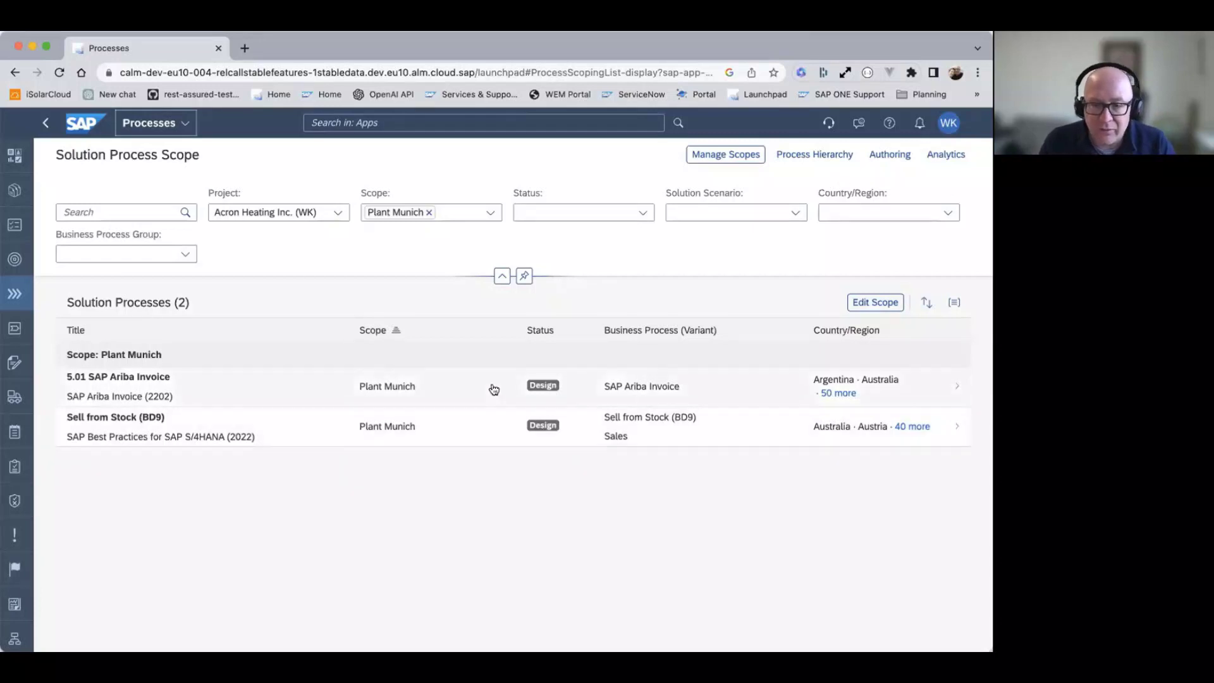
left_click(268, 390)
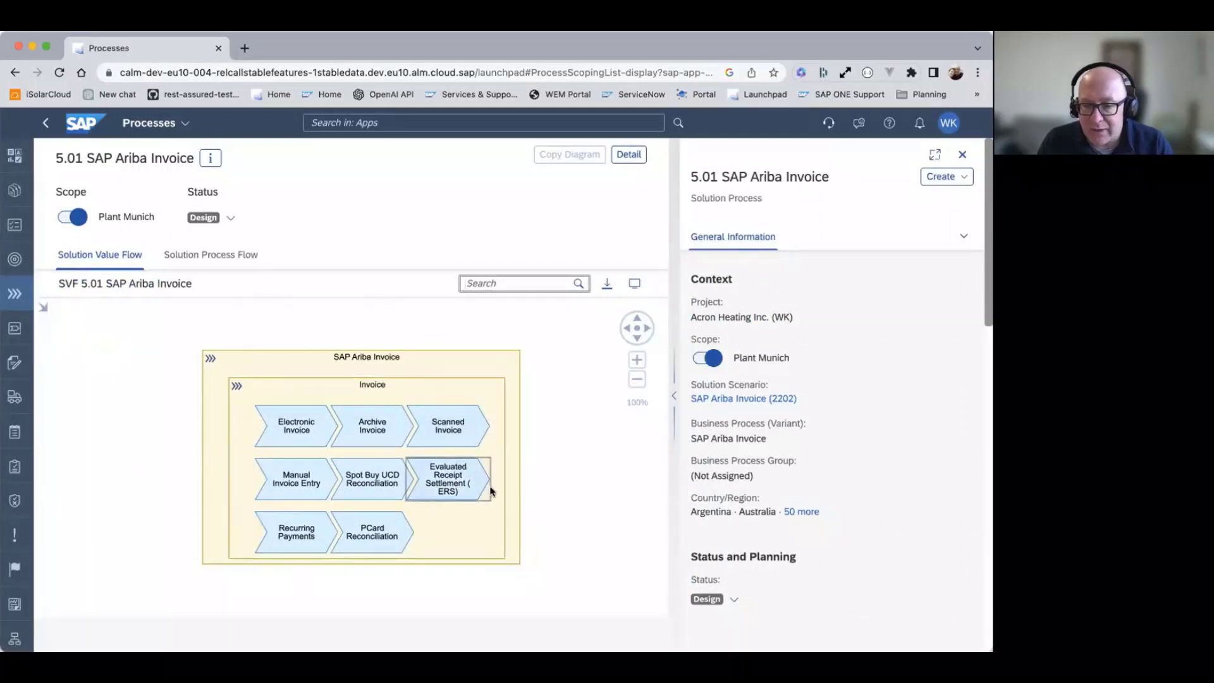
Show the solution process flow of 5.01 SAP Ariba Invoice and open the 5.01.01 Electronic Invoice diagram
left_click(223, 255)
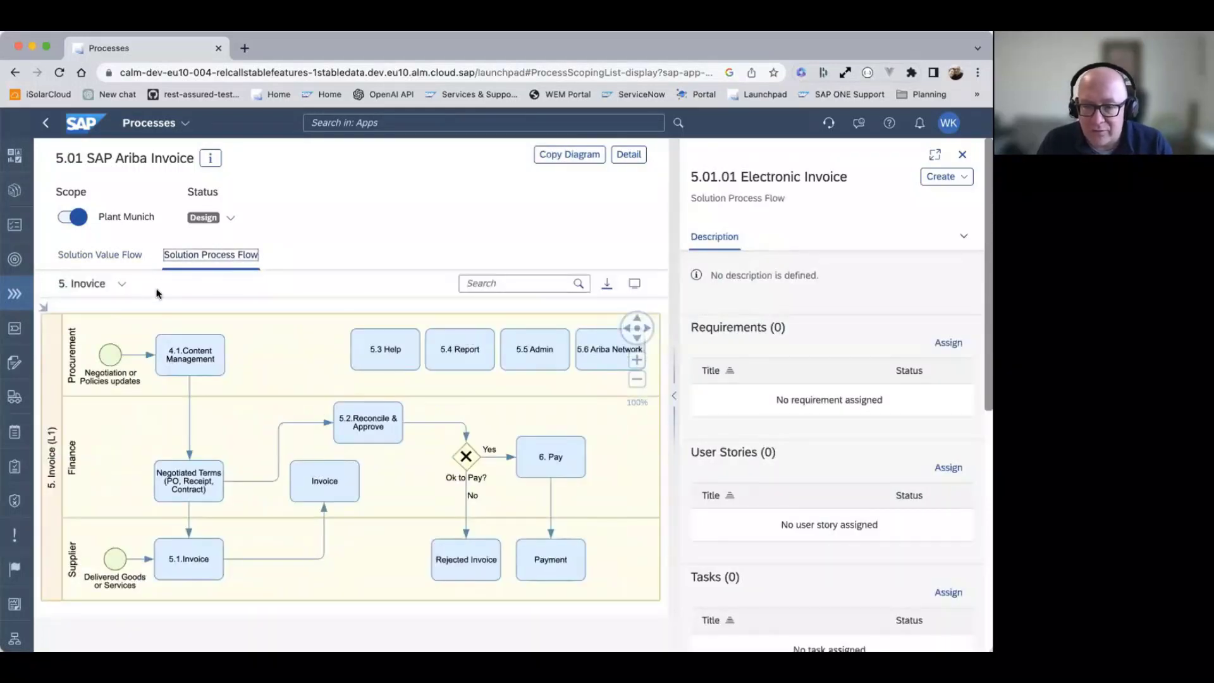
left_click(122, 284)
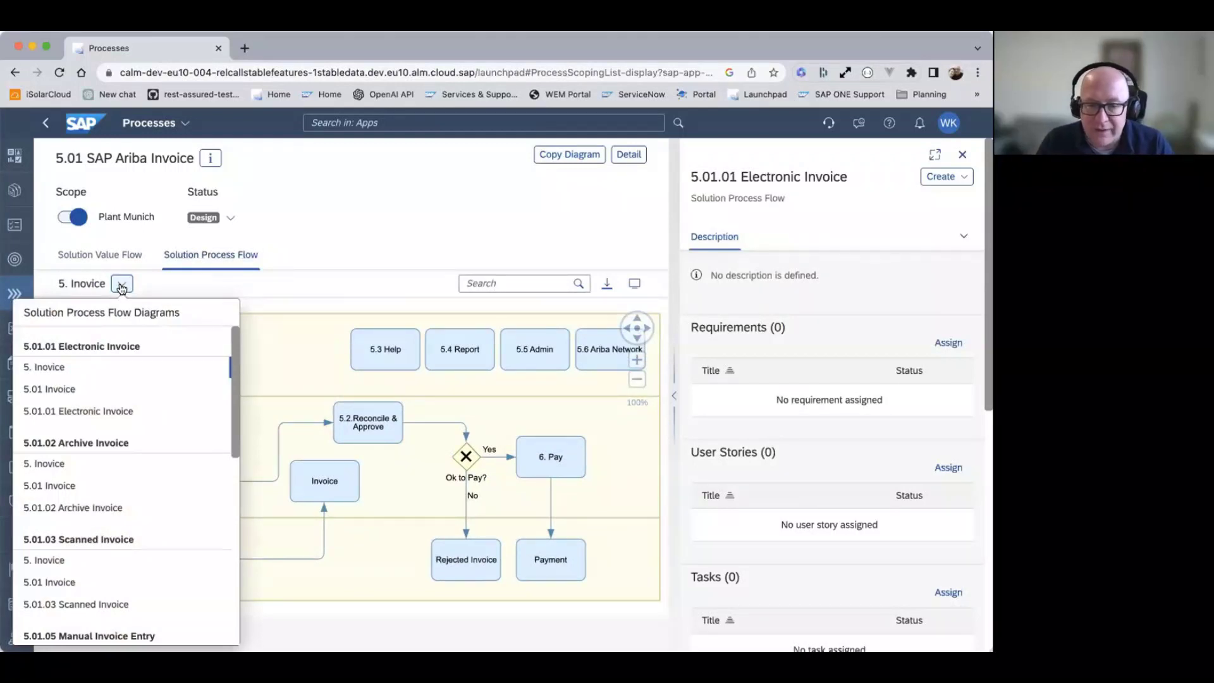
left_click(149, 418)
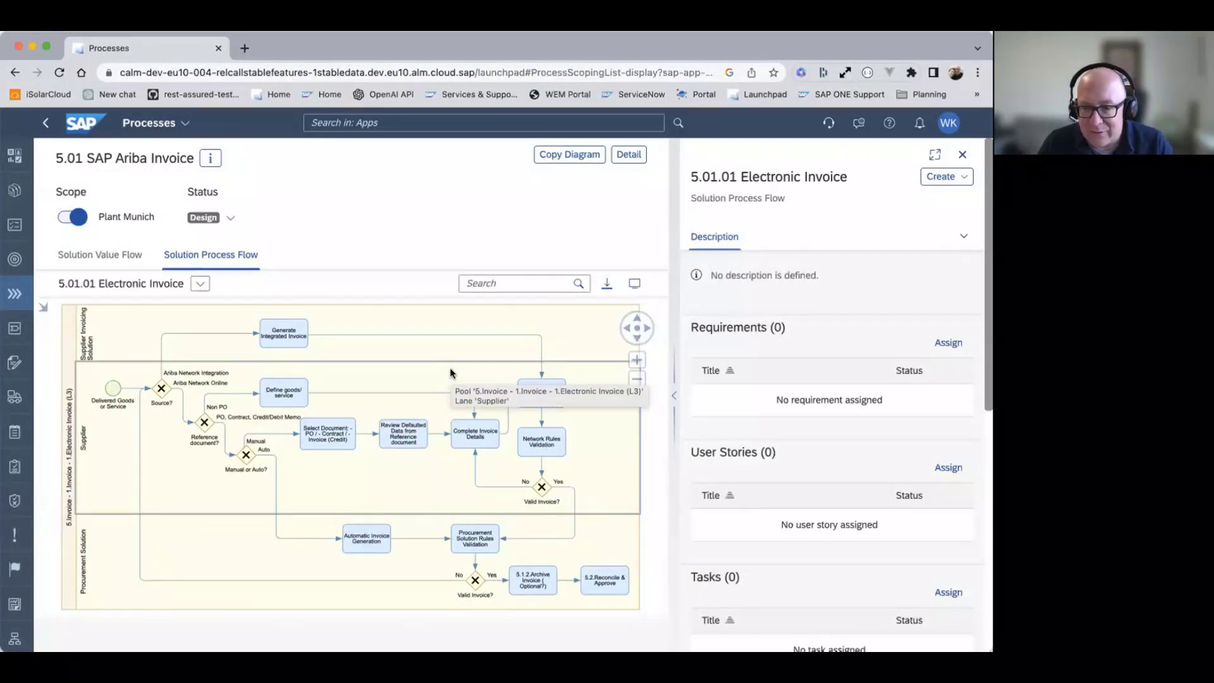
Start a new requirement for the Generate Integrated Invoice activity in the diagram
left_click(286, 336)
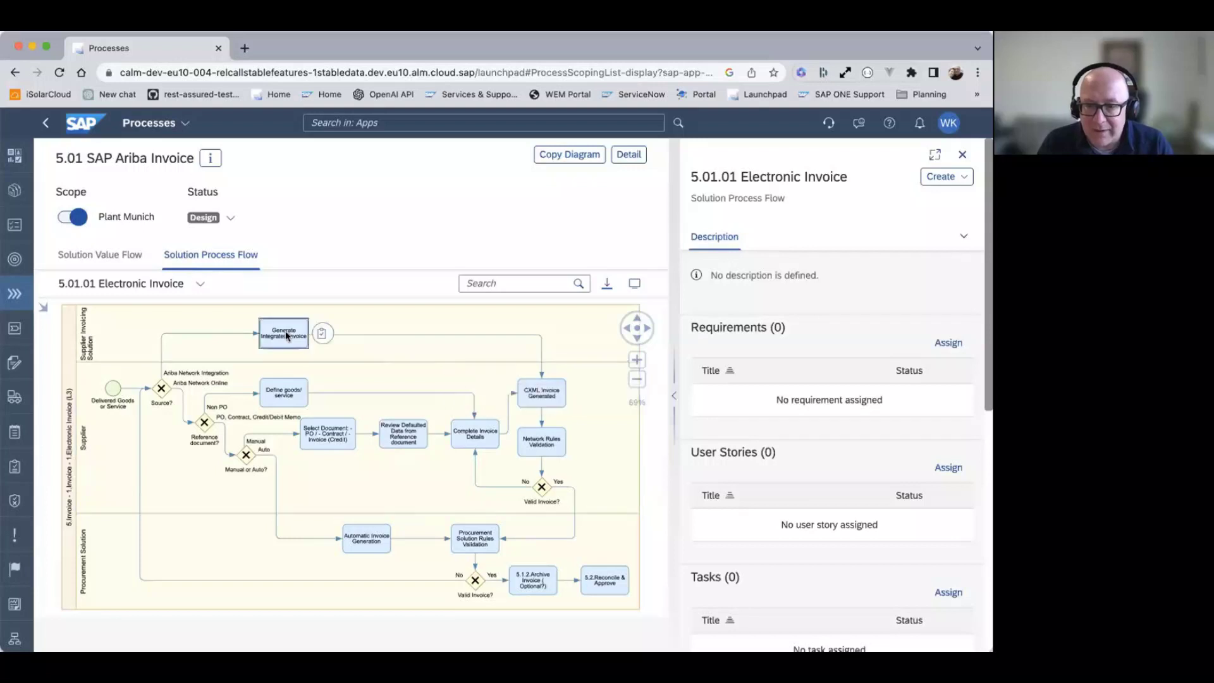
left_click(965, 177)
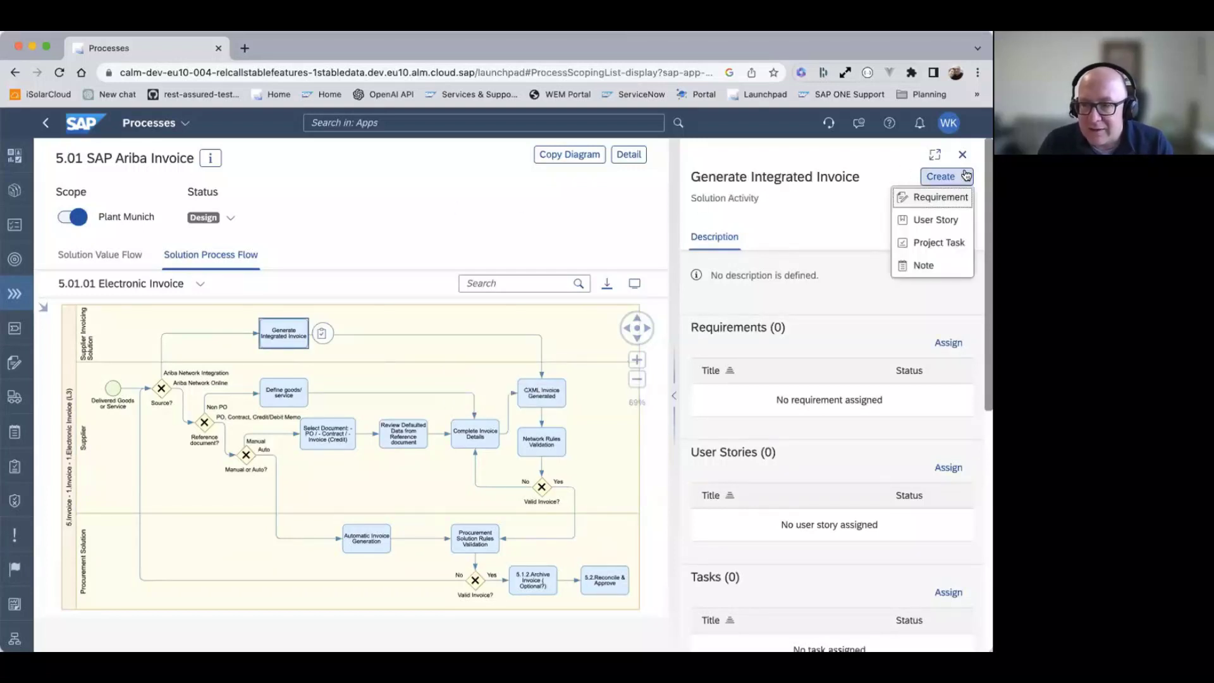
left_click(924, 198)
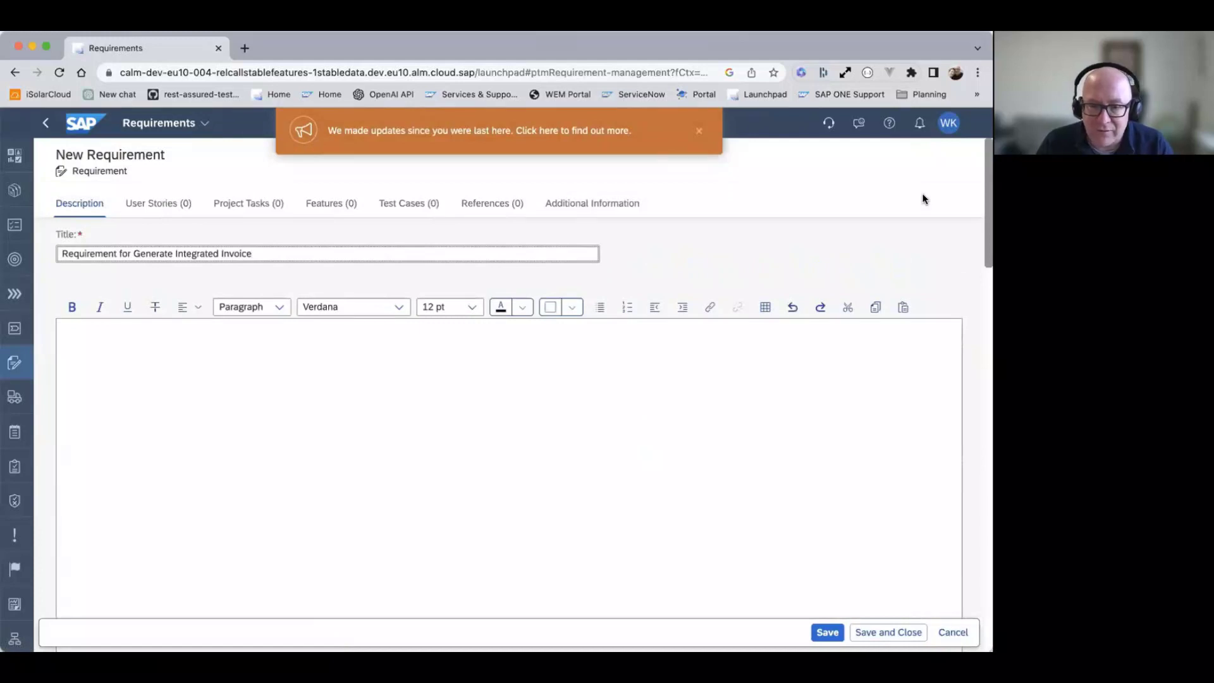
Append "(Plant Munich)" to the requirement's title and enter "Lorem Ipsum" as its description
left_click(285, 253)
type("(Pla")
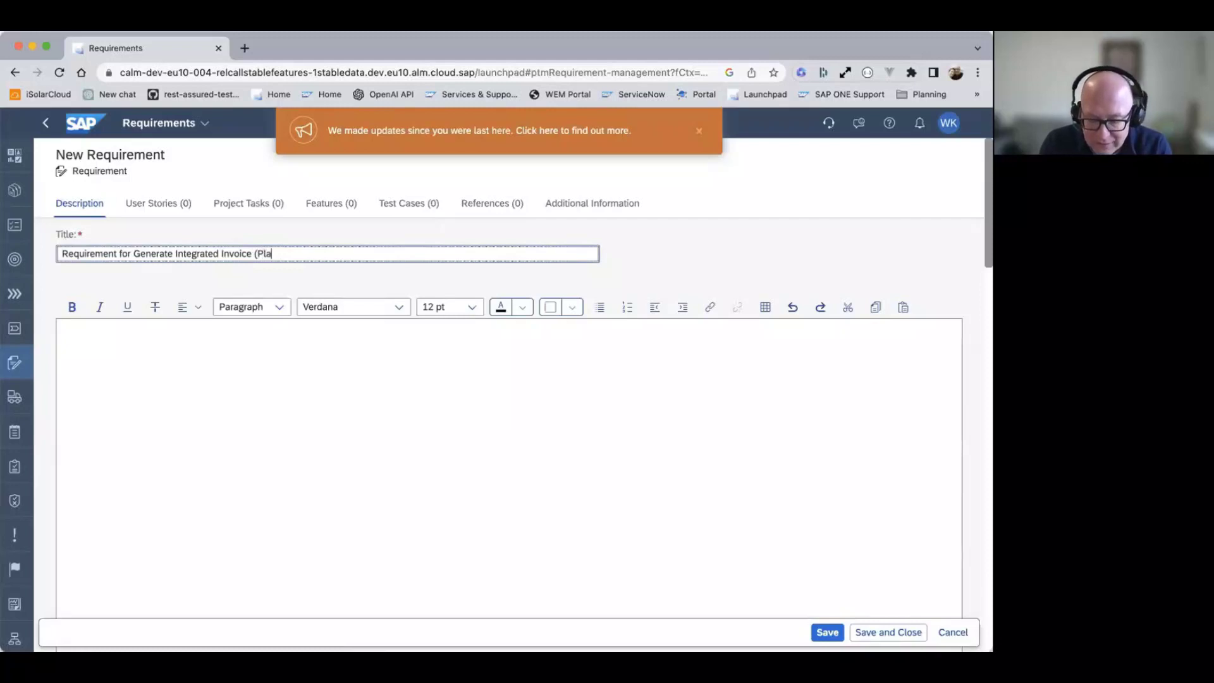
type("nt Munich)")
left_click(229, 429)
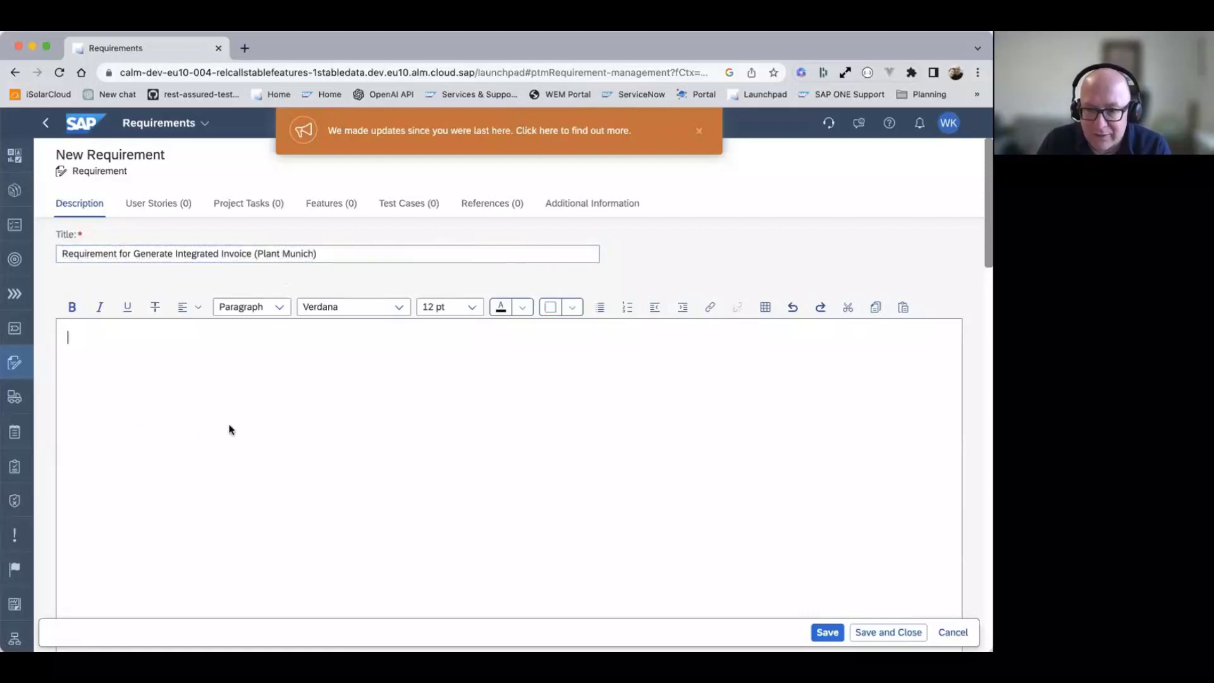
type("Lorem Ipsum")
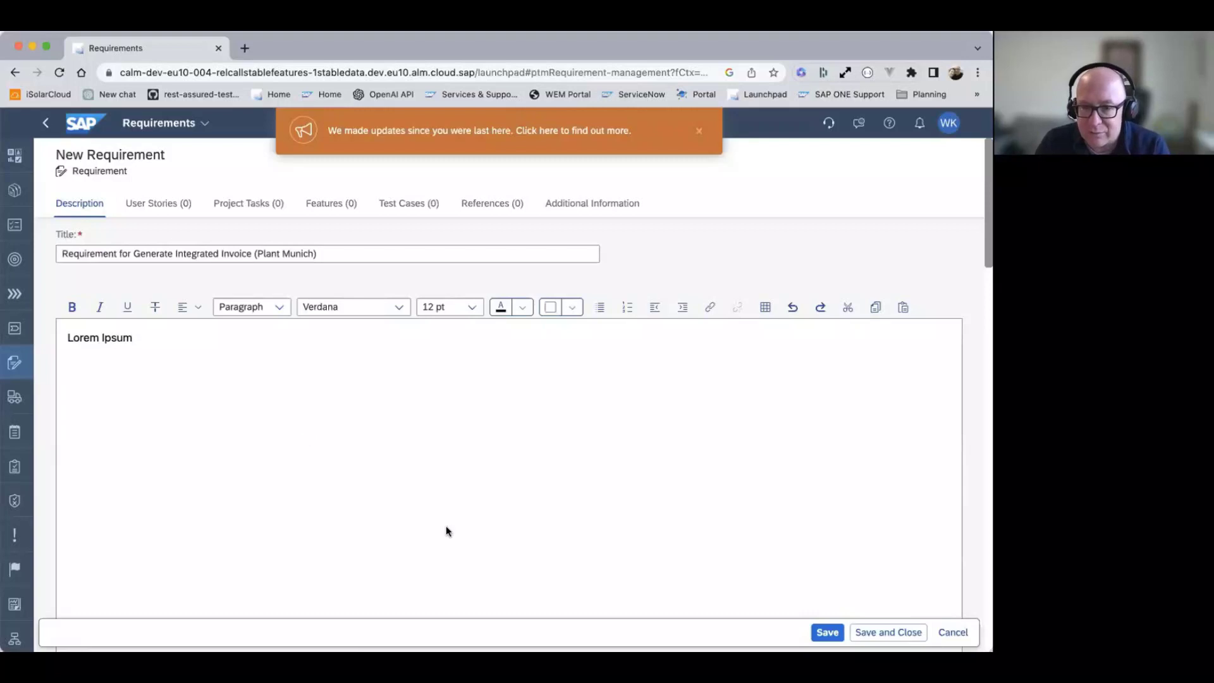
Assign the requirement to the Application Design and Configuration workstream, and save and close it
scroll(446, 531, "down", 5)
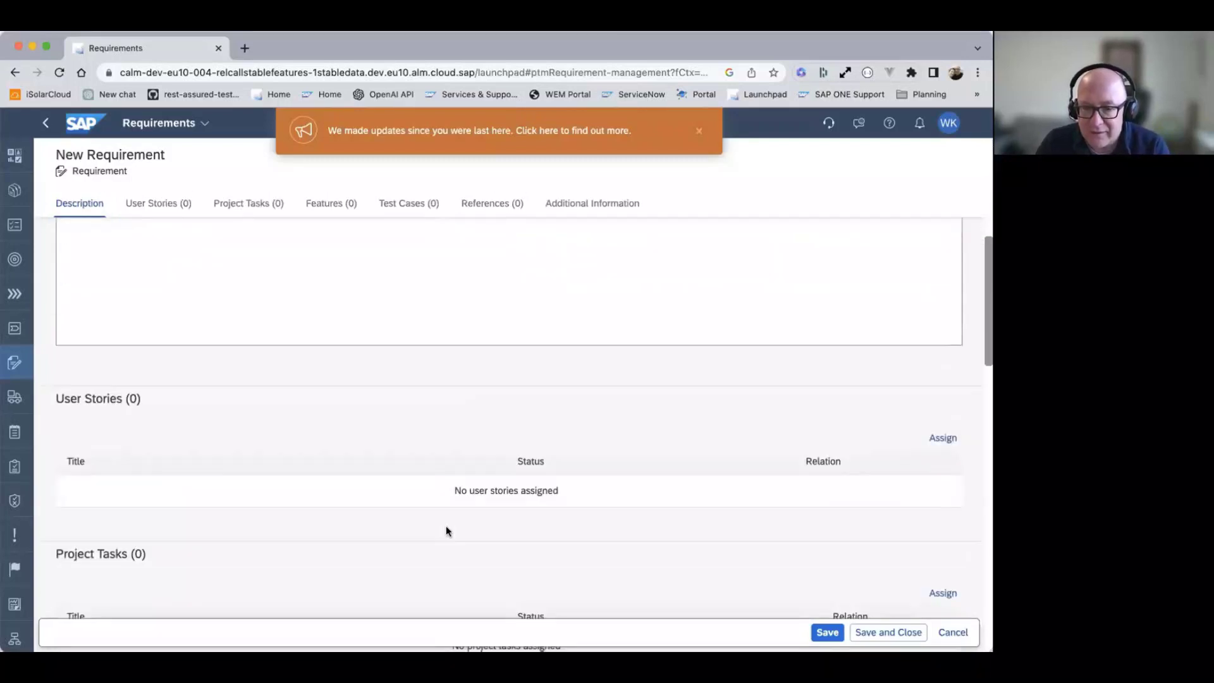
scroll(446, 525, "down", 10)
scroll(453, 530, "down", 3)
left_click(324, 432)
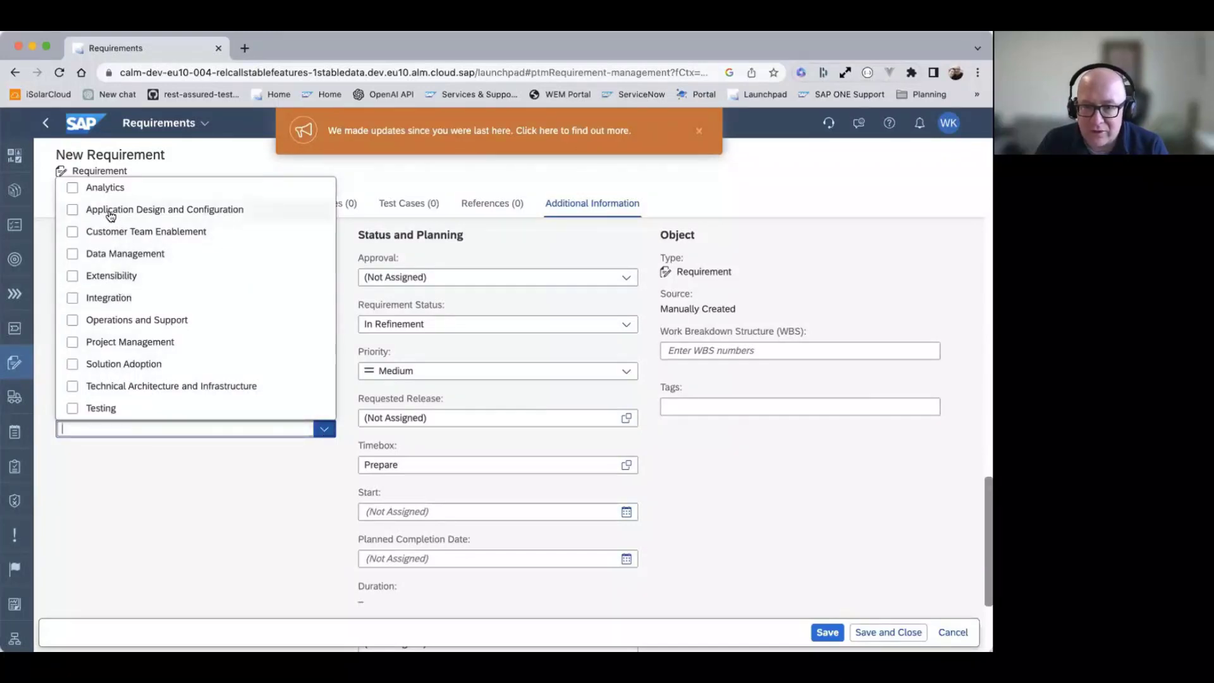
left_click(72, 211)
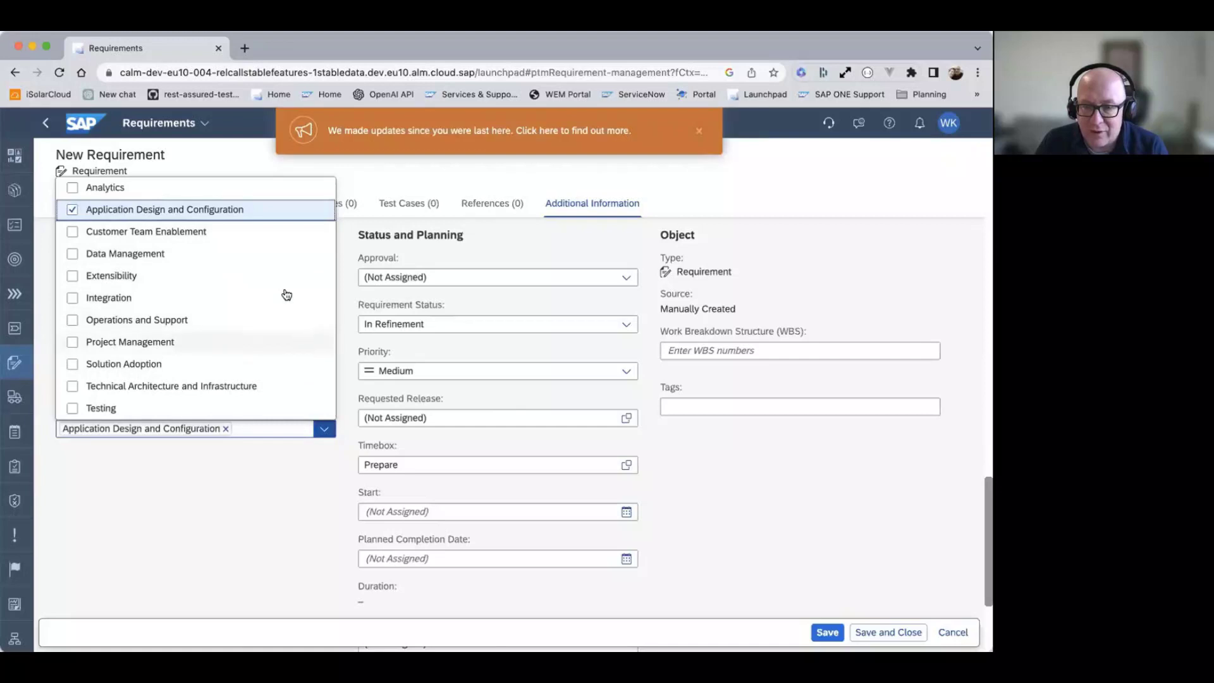
left_click(229, 530)
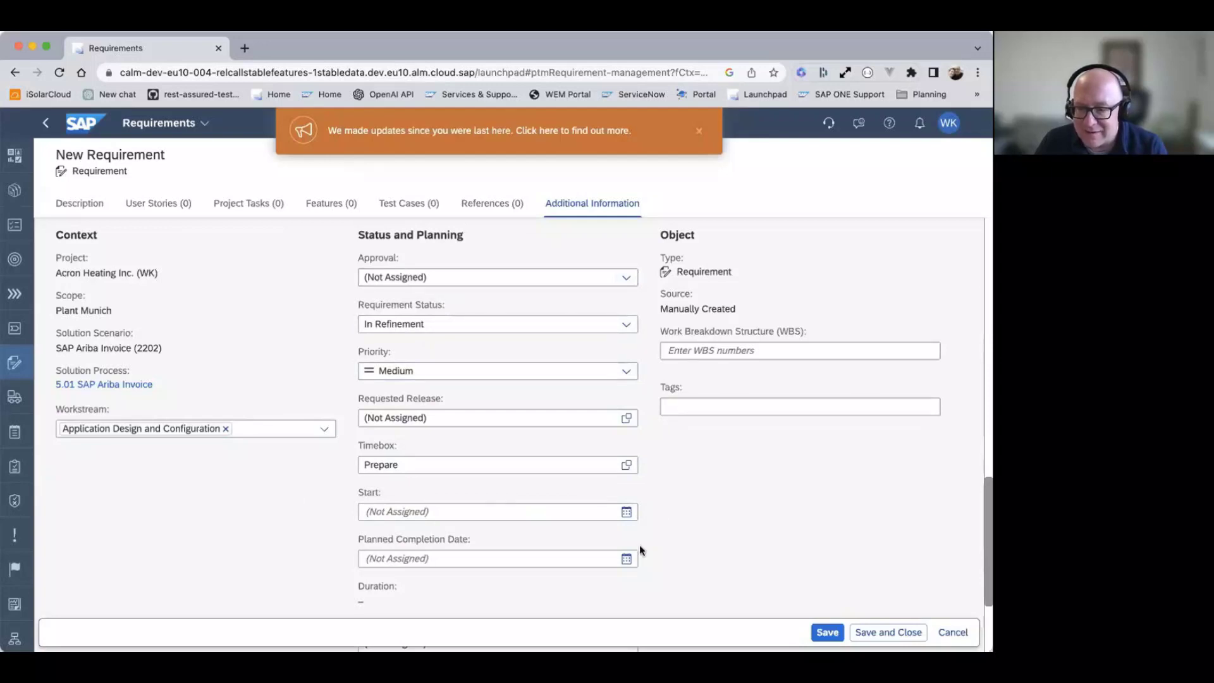
left_click(892, 629)
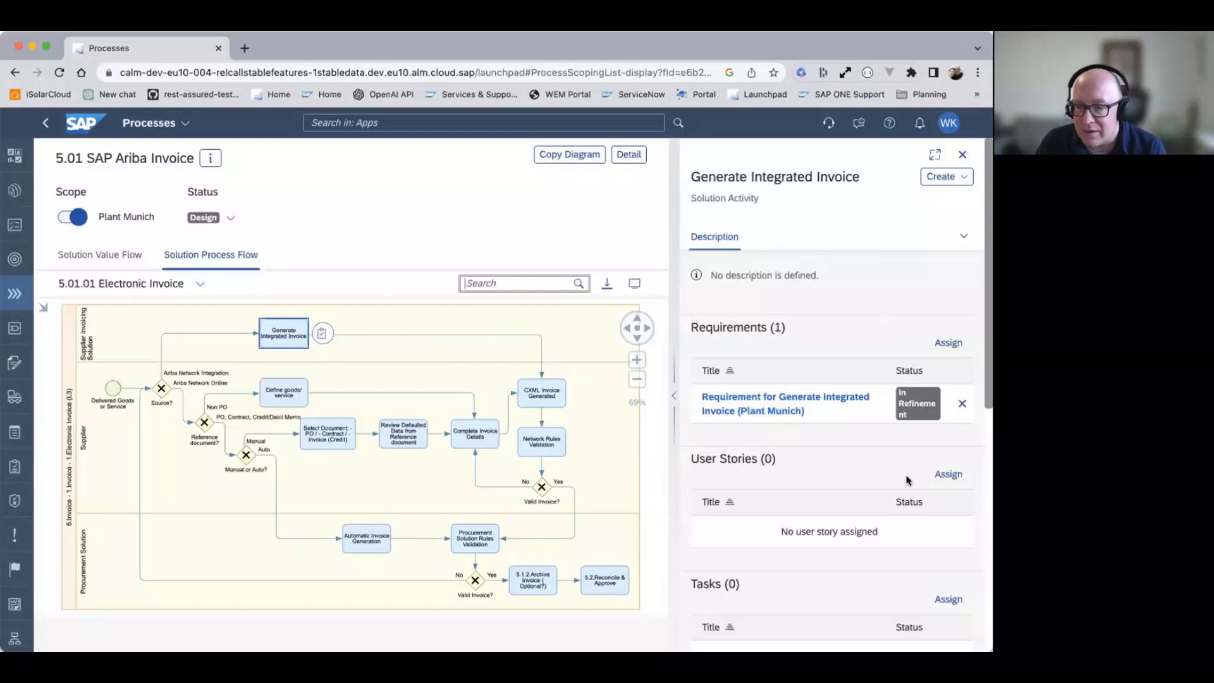
key("super+Tab")
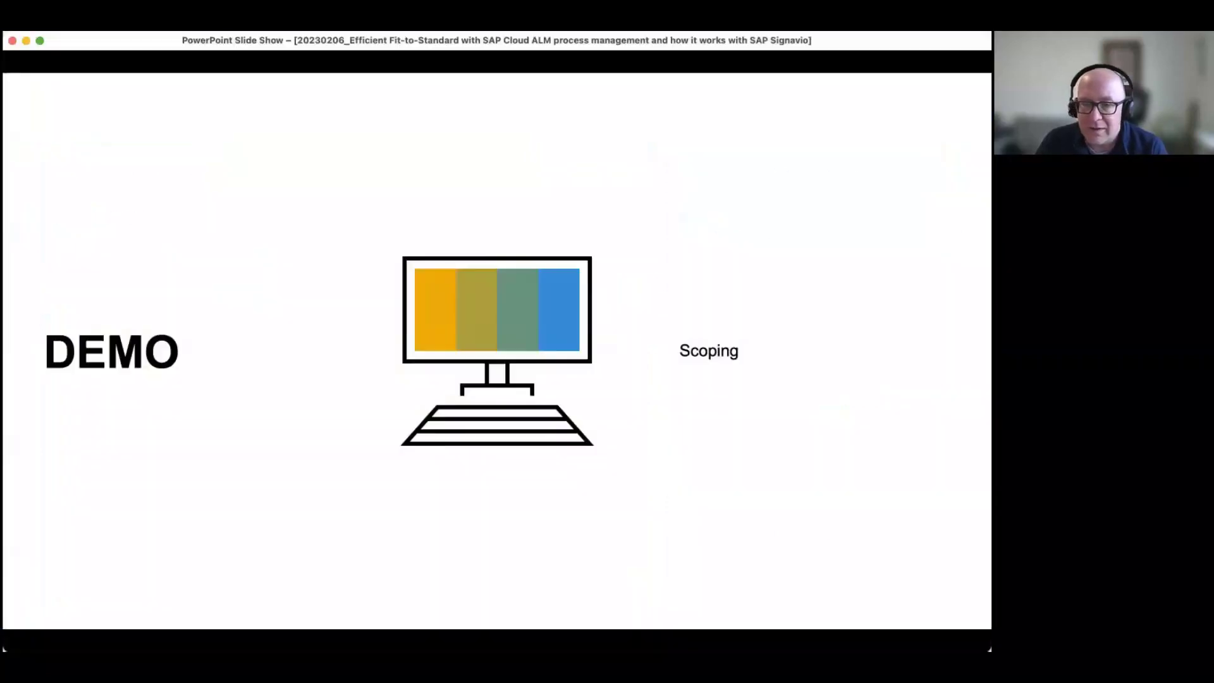
left_click(724, 457)
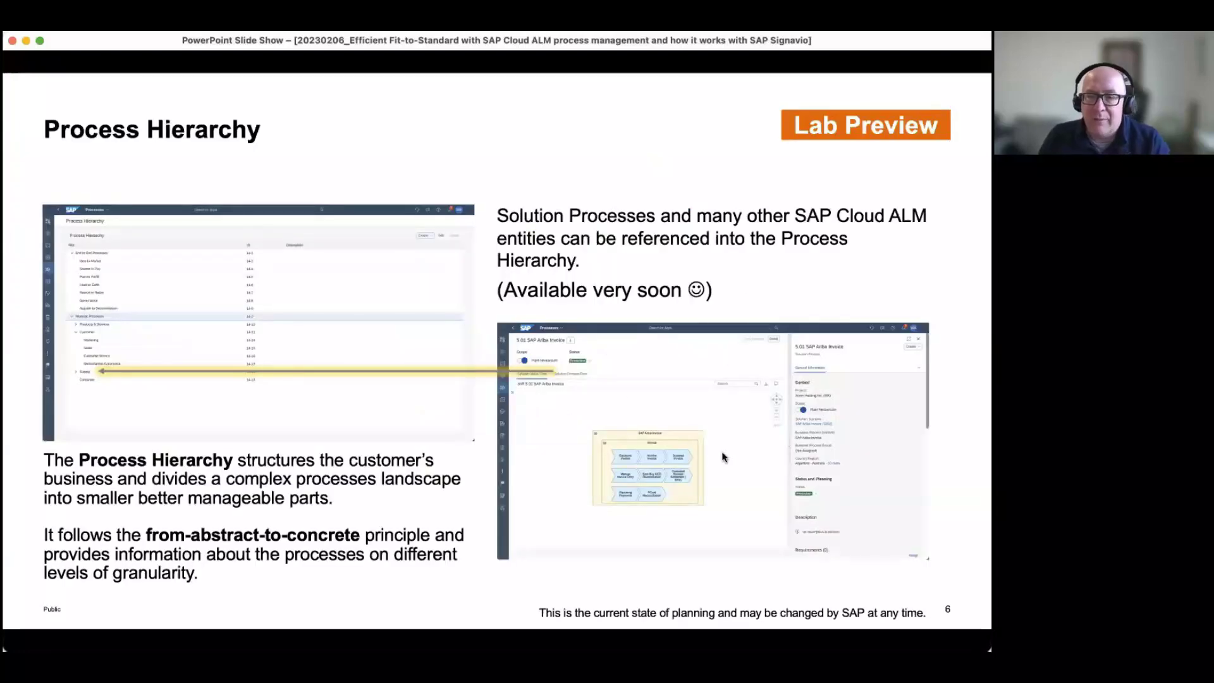
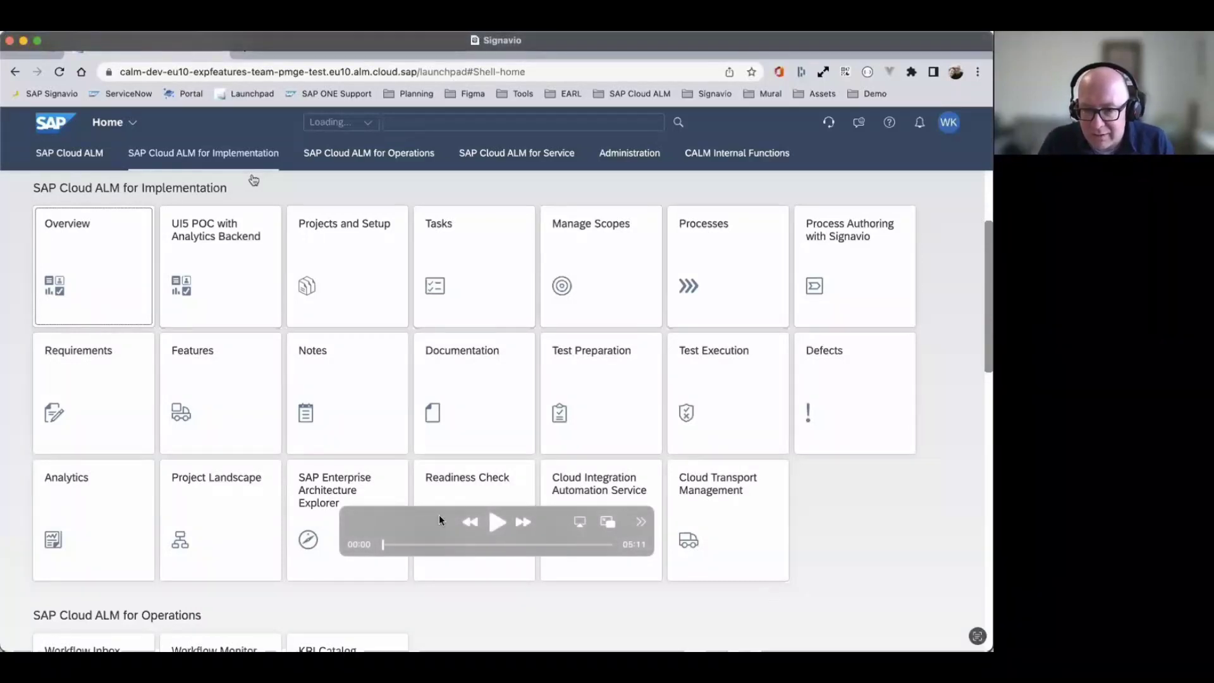
left_click(495, 520)
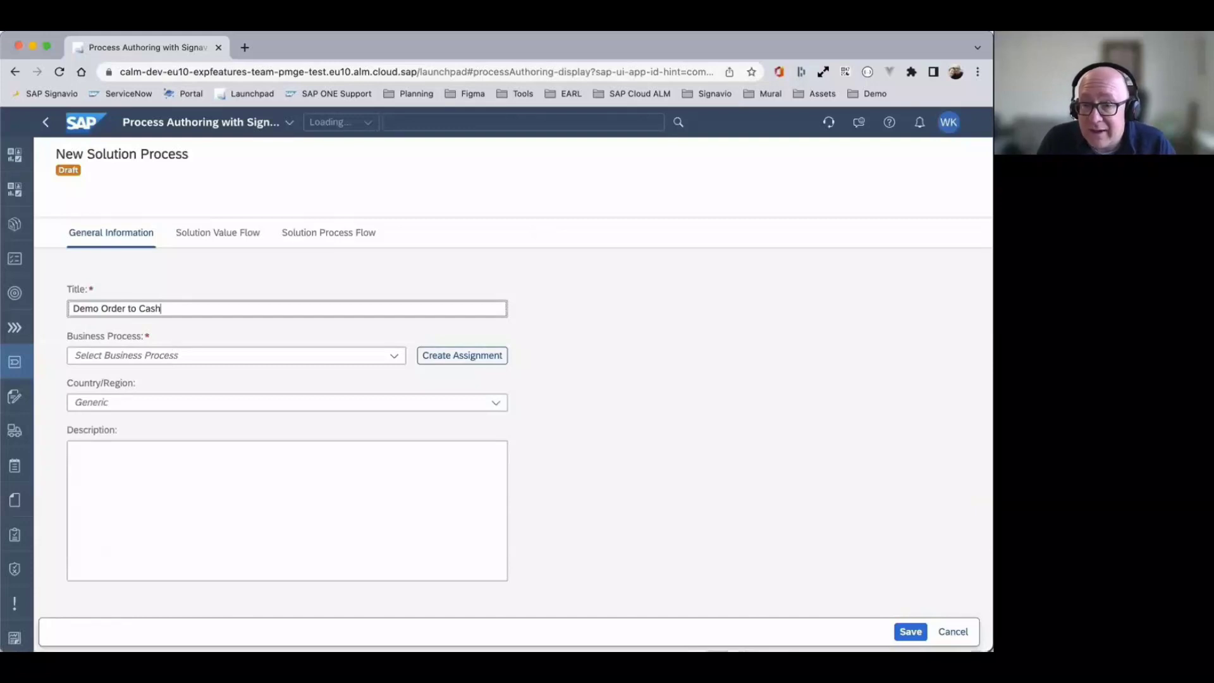
Assign the Order to Cash business process to the new Demo Order to Cash solution process
left_click(394, 355)
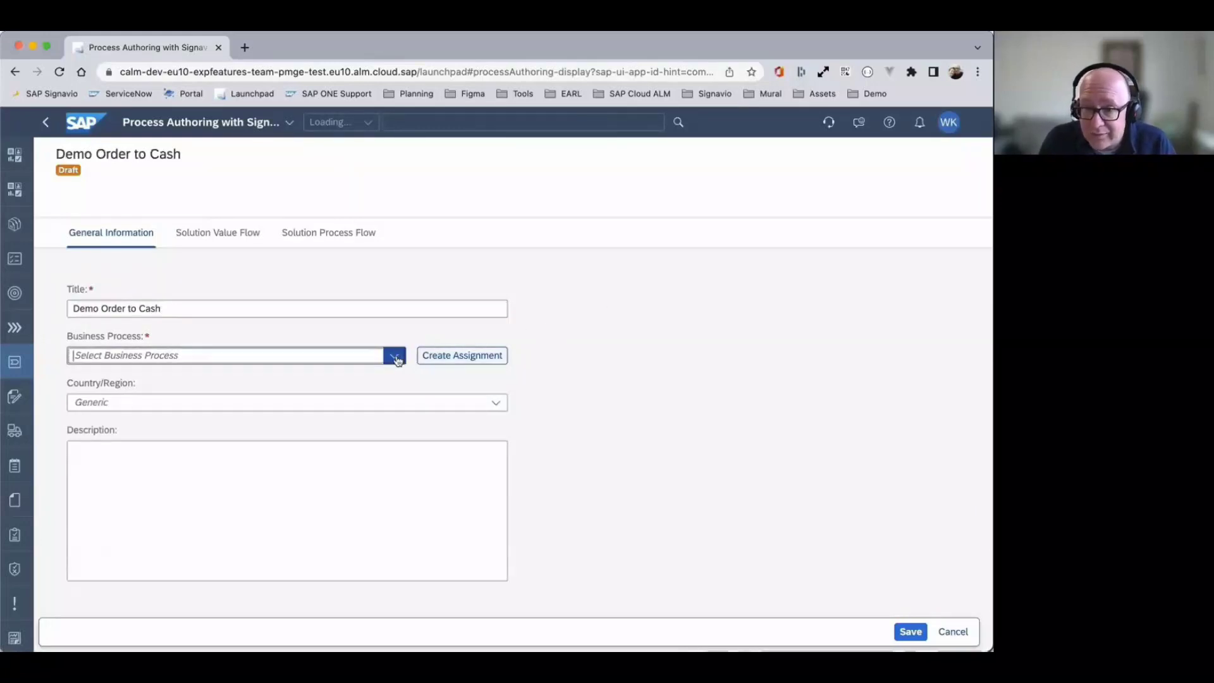
scroll(347, 446, "down", 5)
scroll(346, 446, "down", 3)
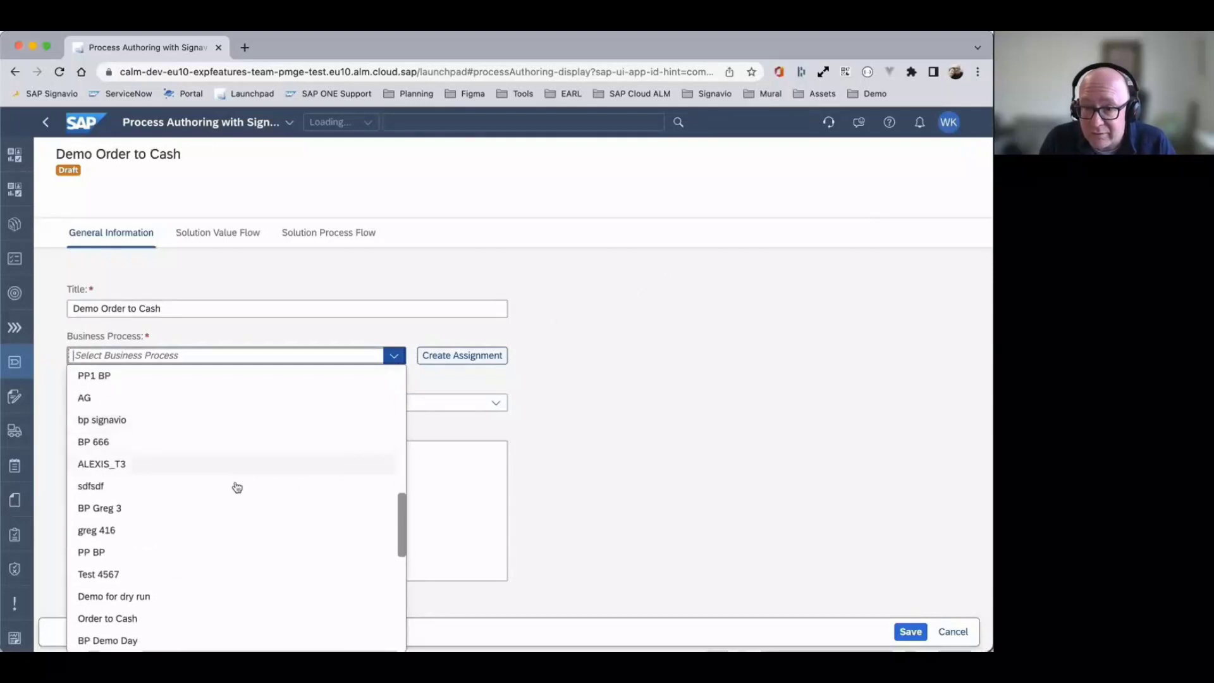
left_click(102, 618)
Set the country/region to United Kingdom and United States, and save the solution process with the description "Lorem Ipsum"
left_click(497, 403)
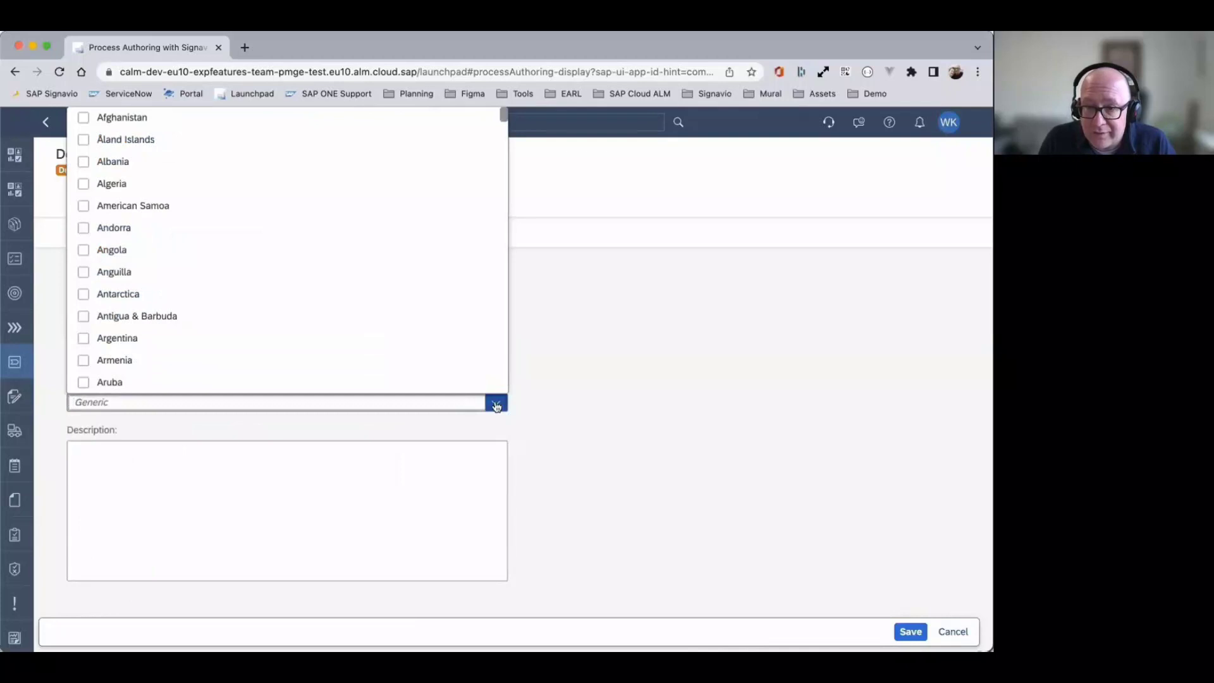
type("U.S. Outlying Islands")
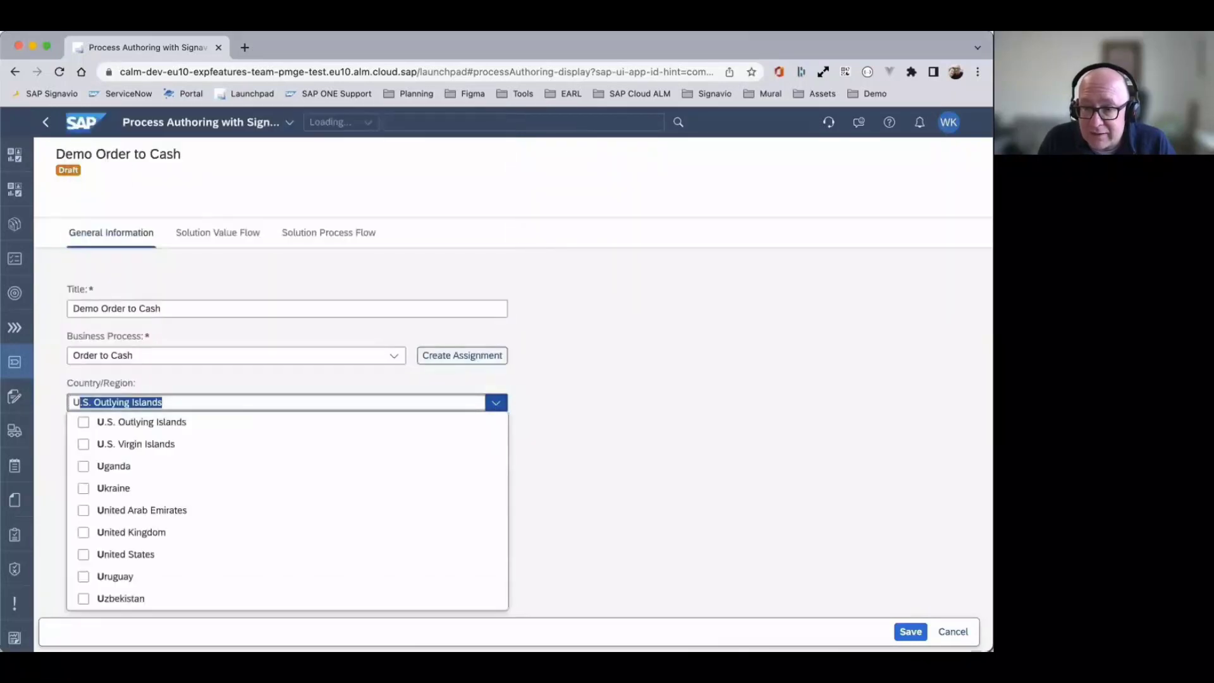
left_click(84, 533)
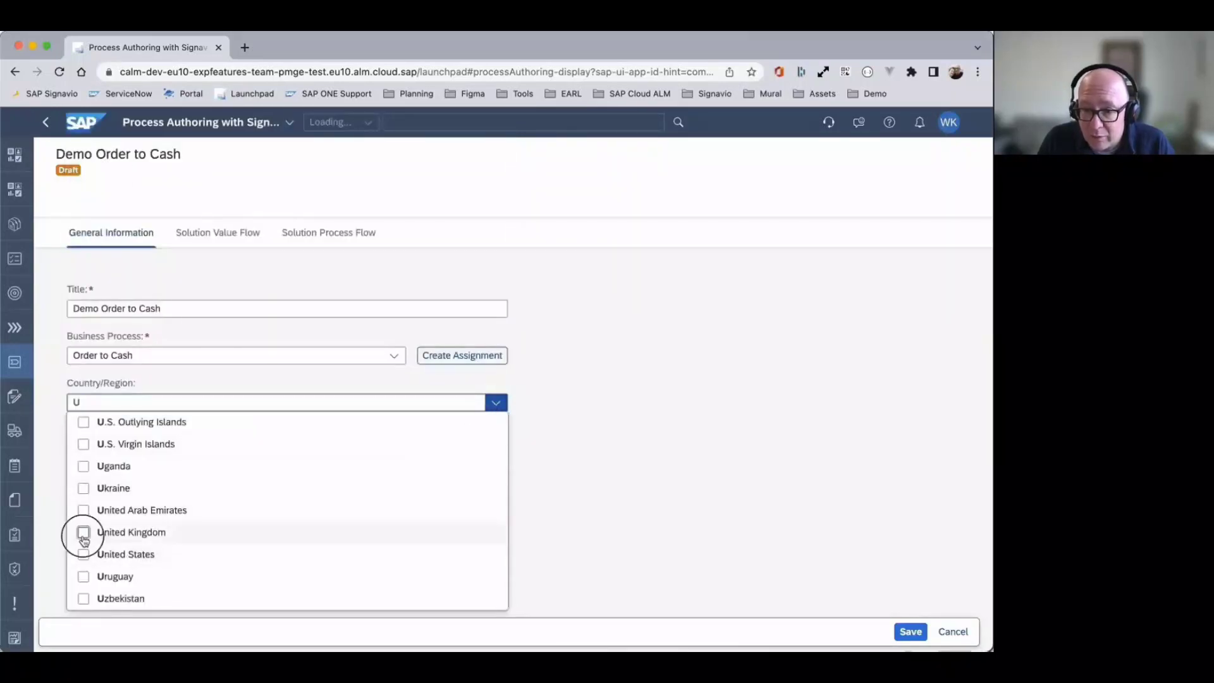
left_click(83, 555)
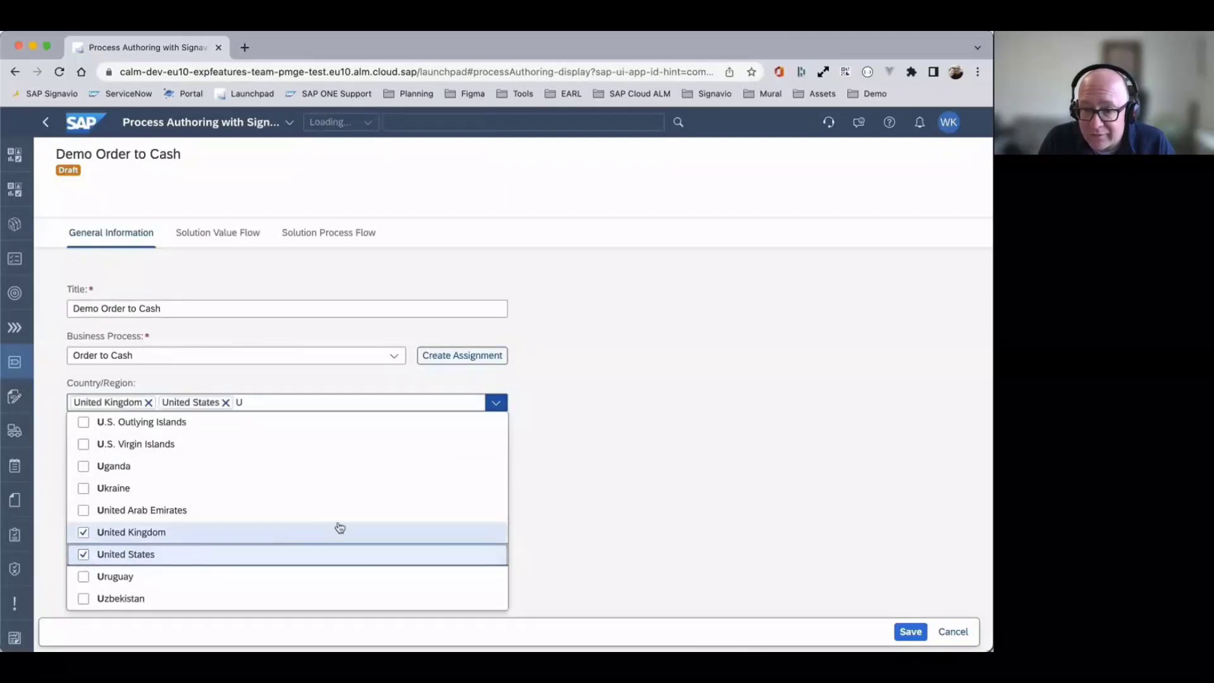
left_click(611, 493)
left_click(393, 542)
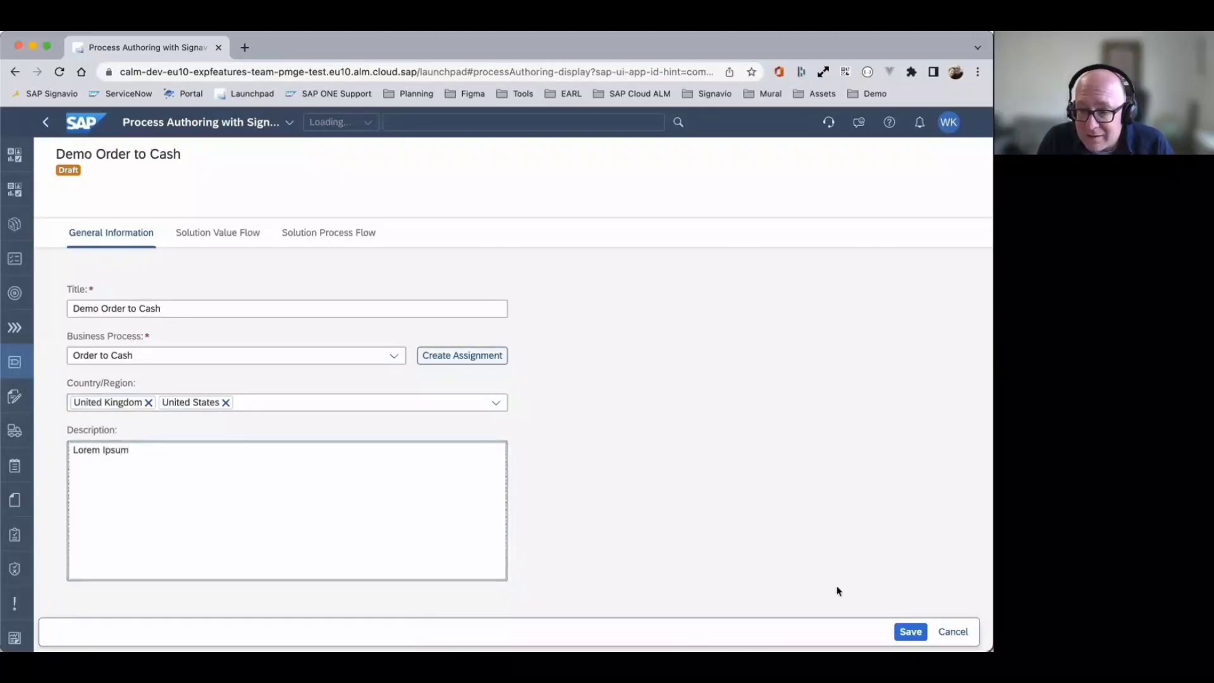
left_click(910, 632)
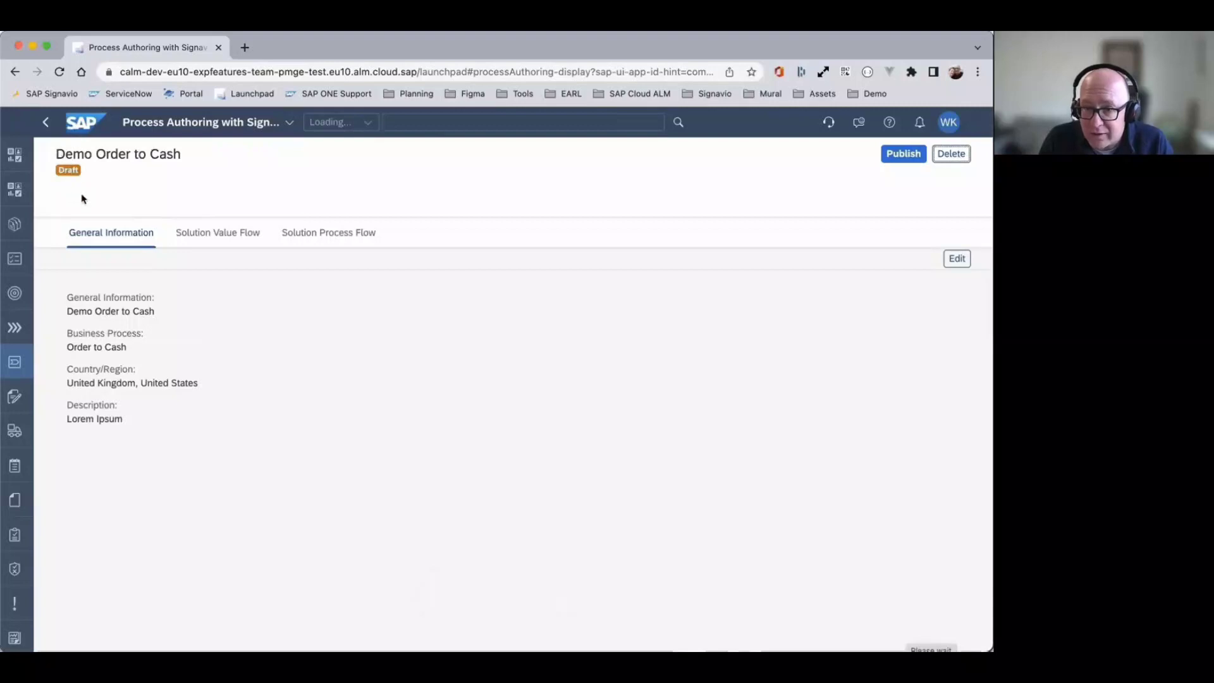
Open the solution value flow diagram for editing in SAP Signavio and add a process shape named "Pre-Sales Activities"
left_click(222, 245)
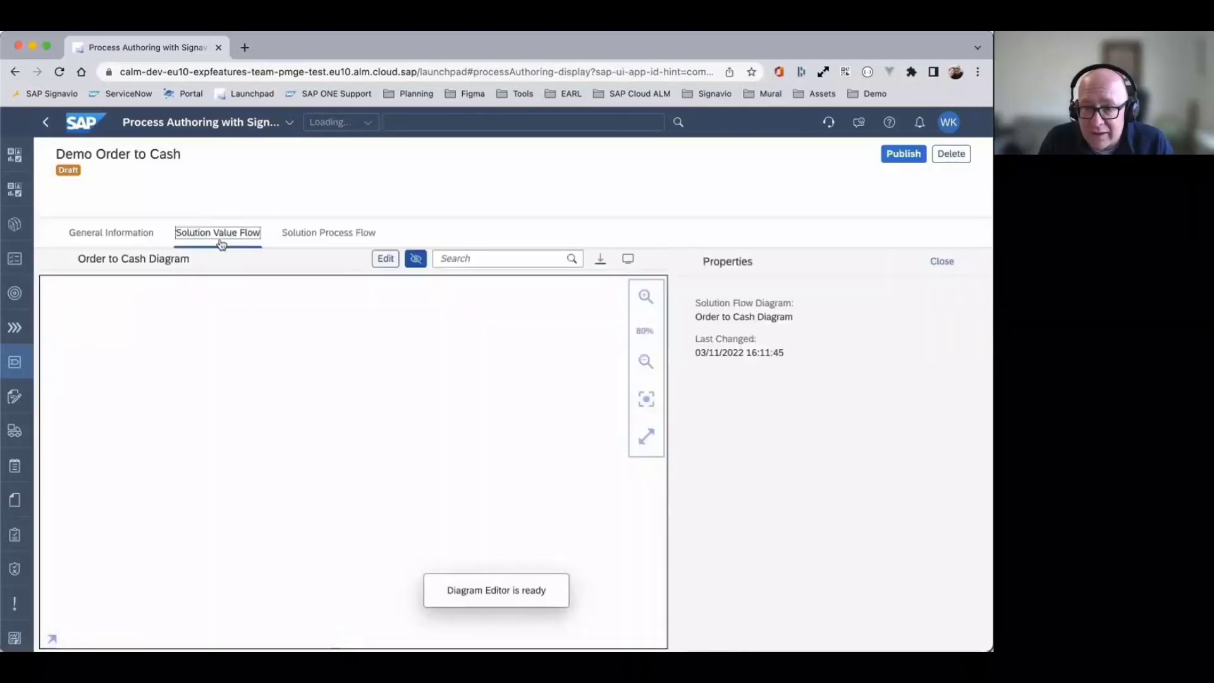
left_click(383, 261)
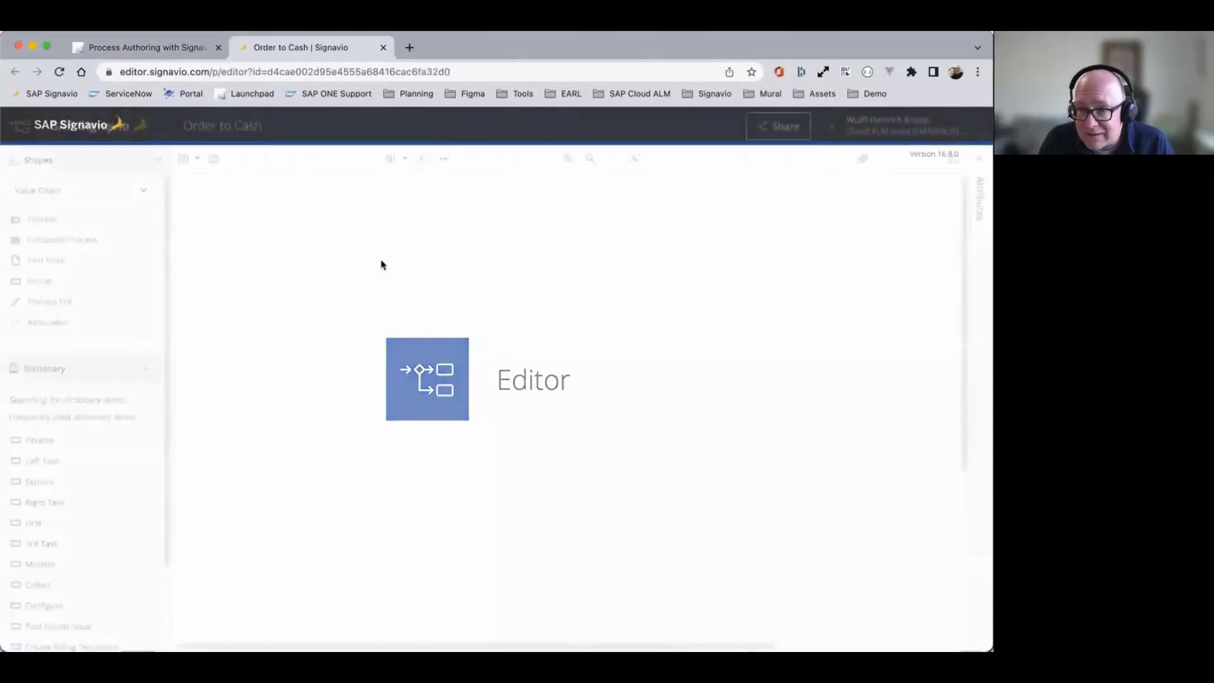
left_click_drag(45, 224, 304, 251)
type("Pre-Sa")
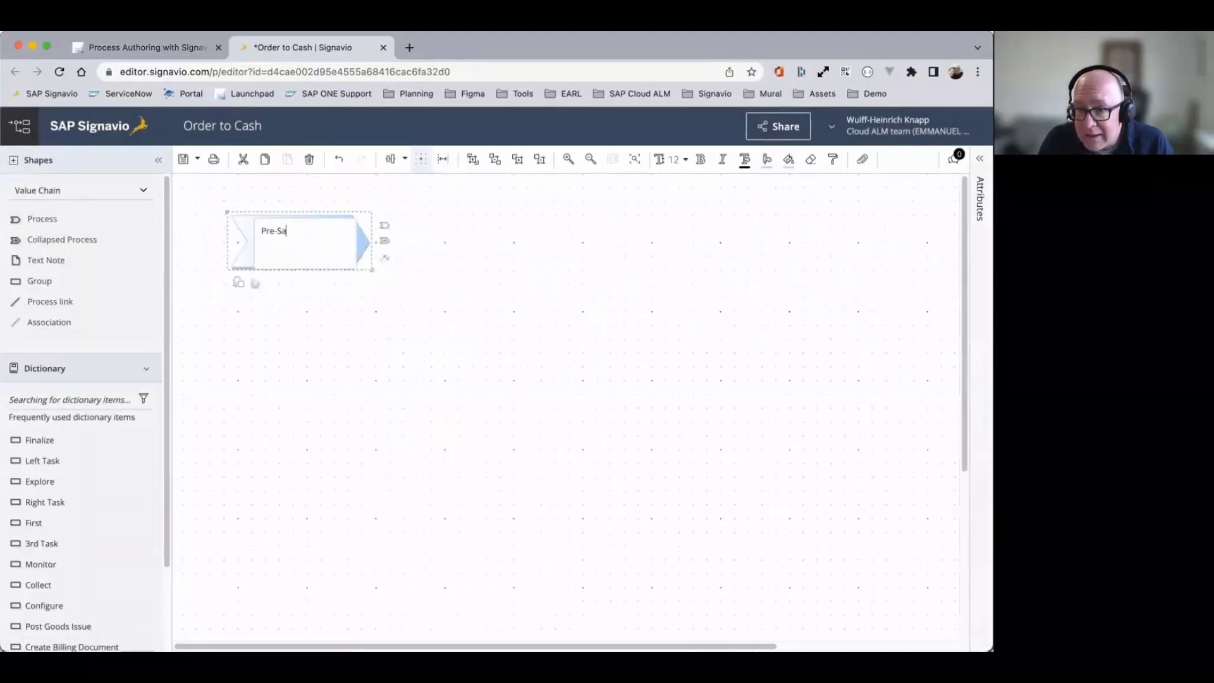
type("les Activiti")
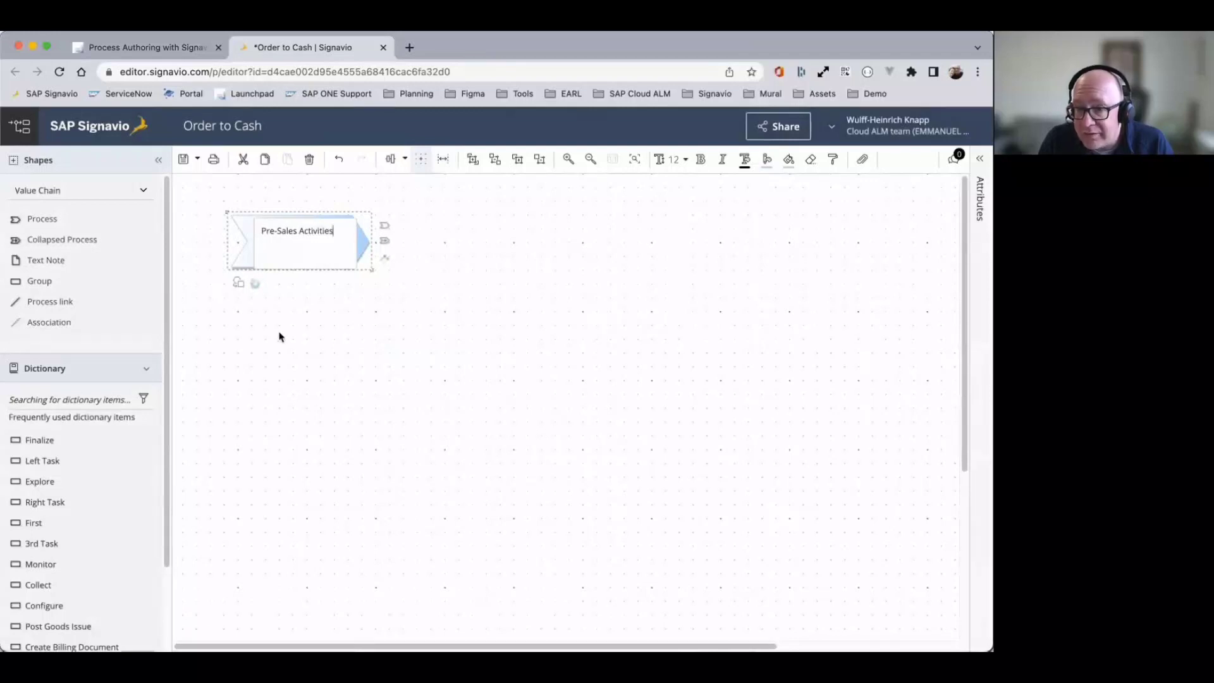
type("es")
left_click(279, 336)
Add a process shape named "Order Processing" directly after the Pre-Sales Activities shape in the value chain
left_click_drag(71, 221, 441, 248)
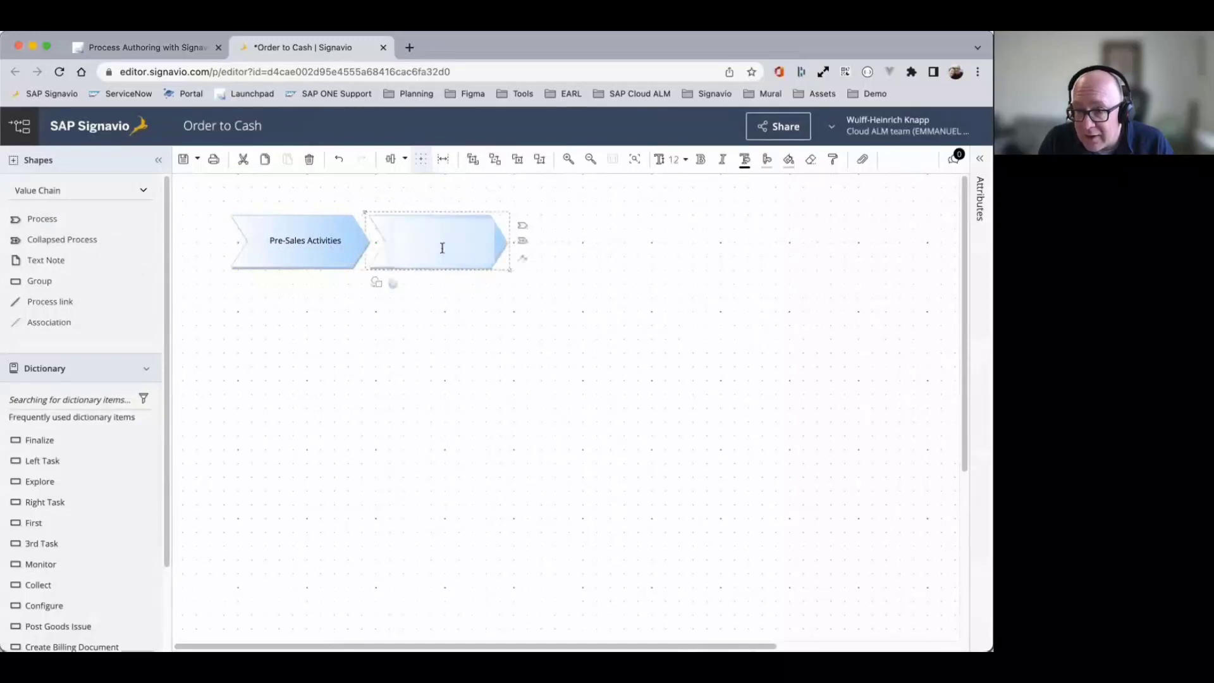
type("Ord")
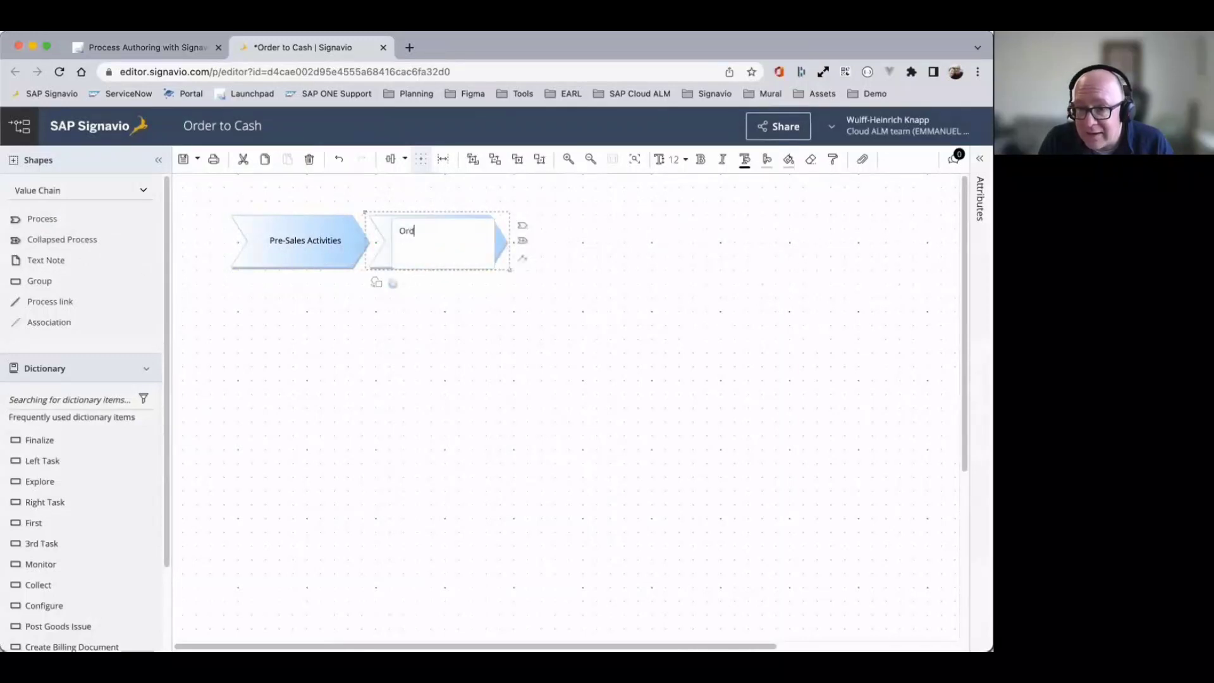
type("er Processing")
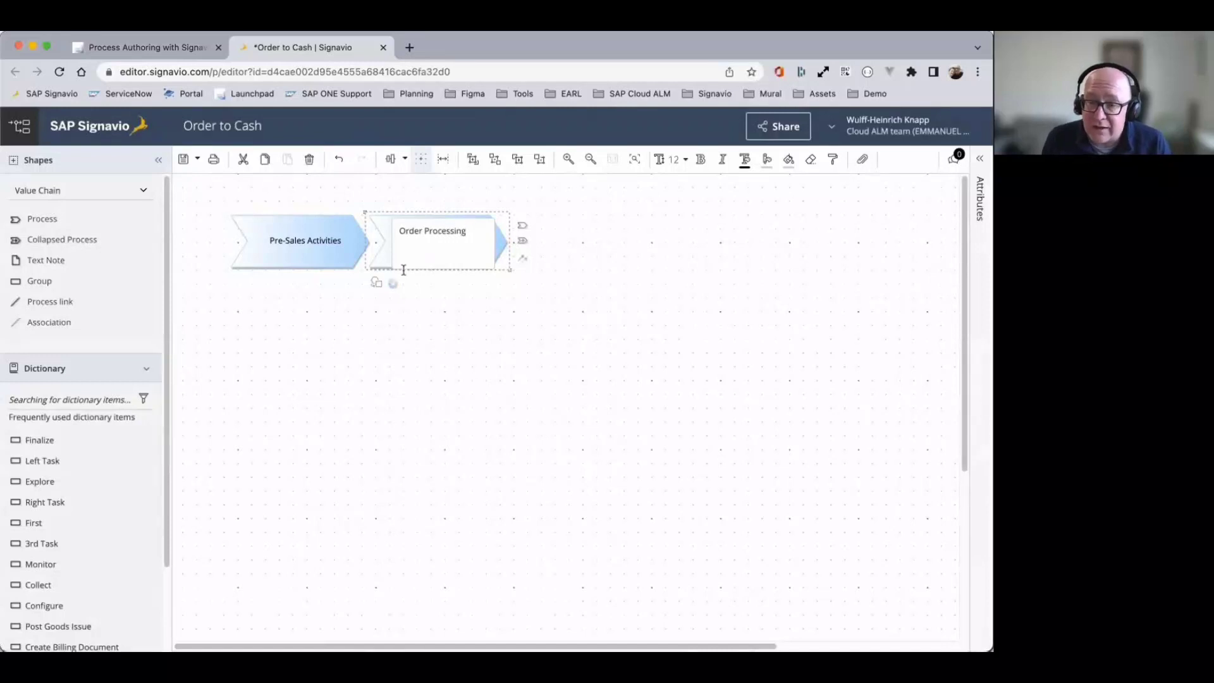
left_click(412, 305)
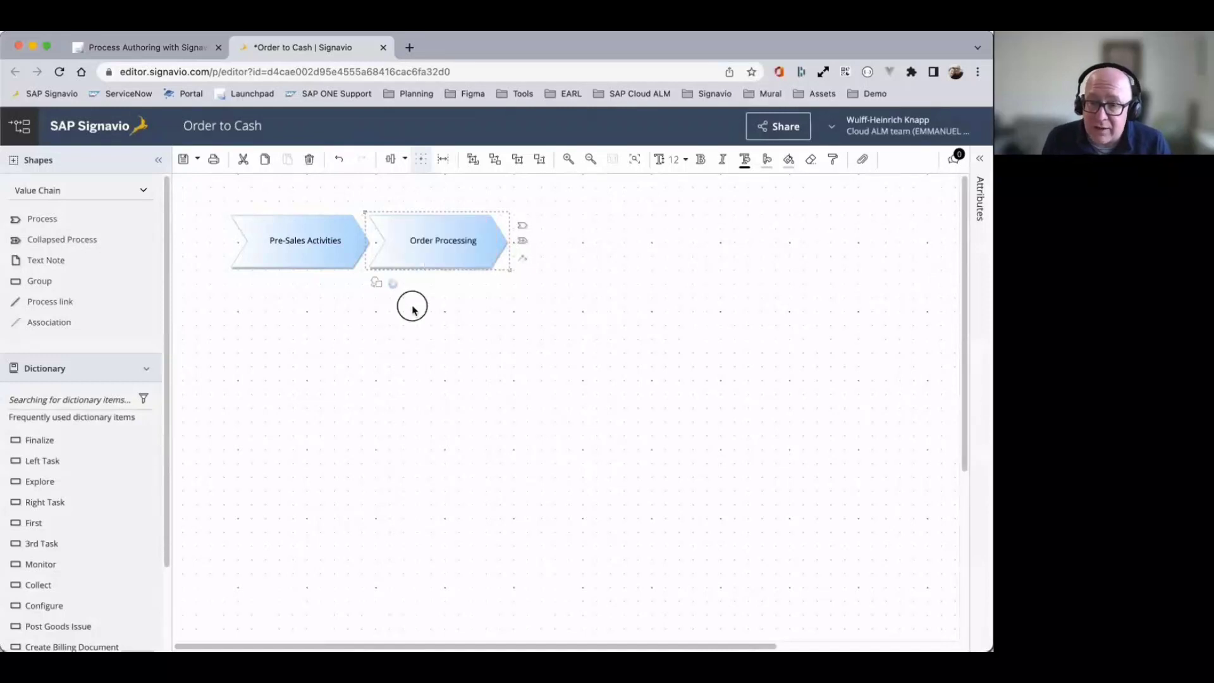
Extend the value chain after Order Processing with two process shapes named "Order Fulfillment" and "Invoice Processing"
left_click_drag(44, 219, 583, 253)
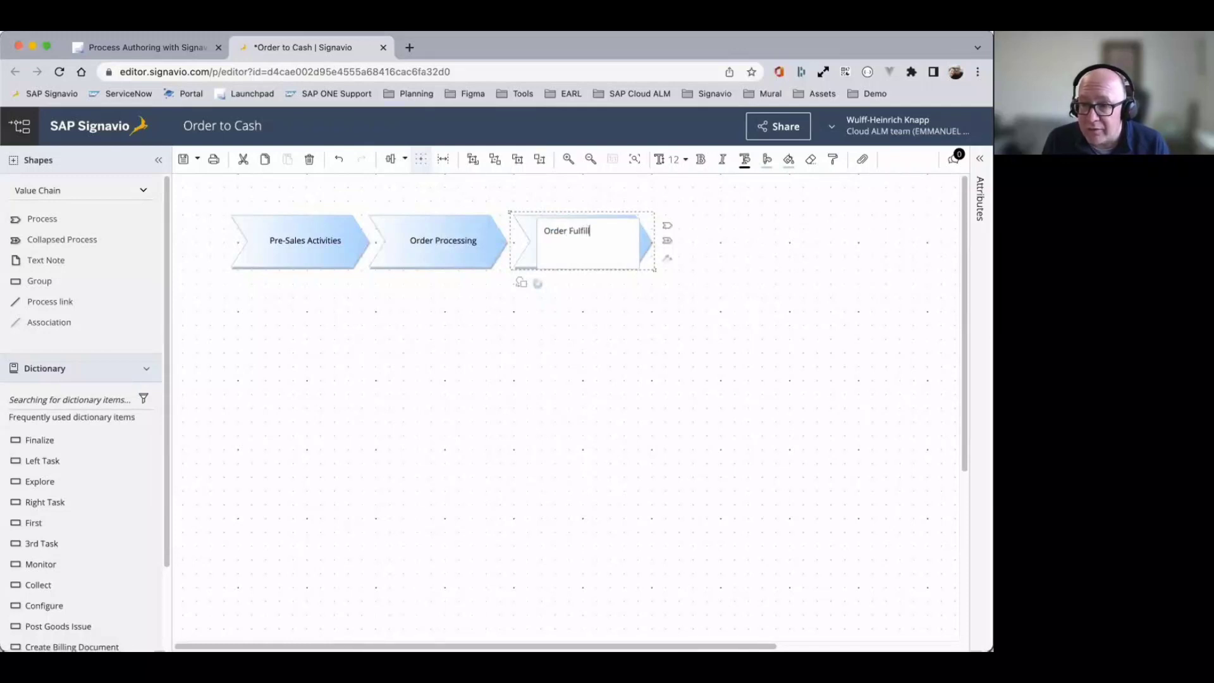
left_click(533, 457)
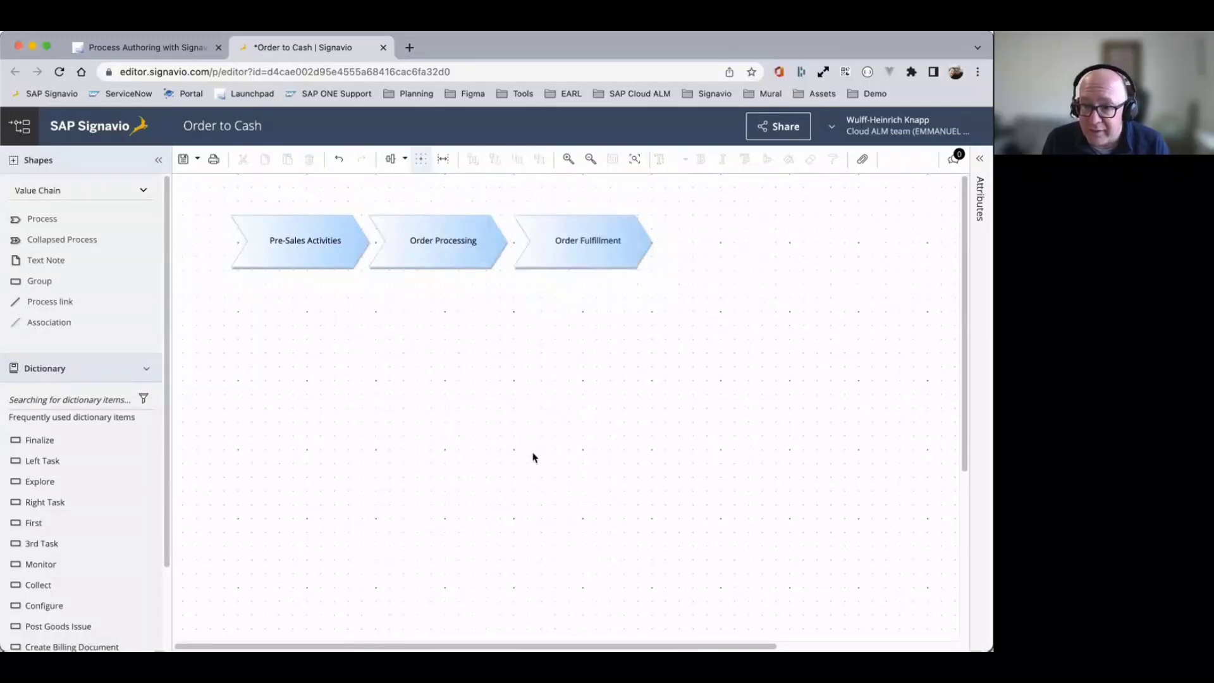
left_click_drag(63, 218, 737, 234)
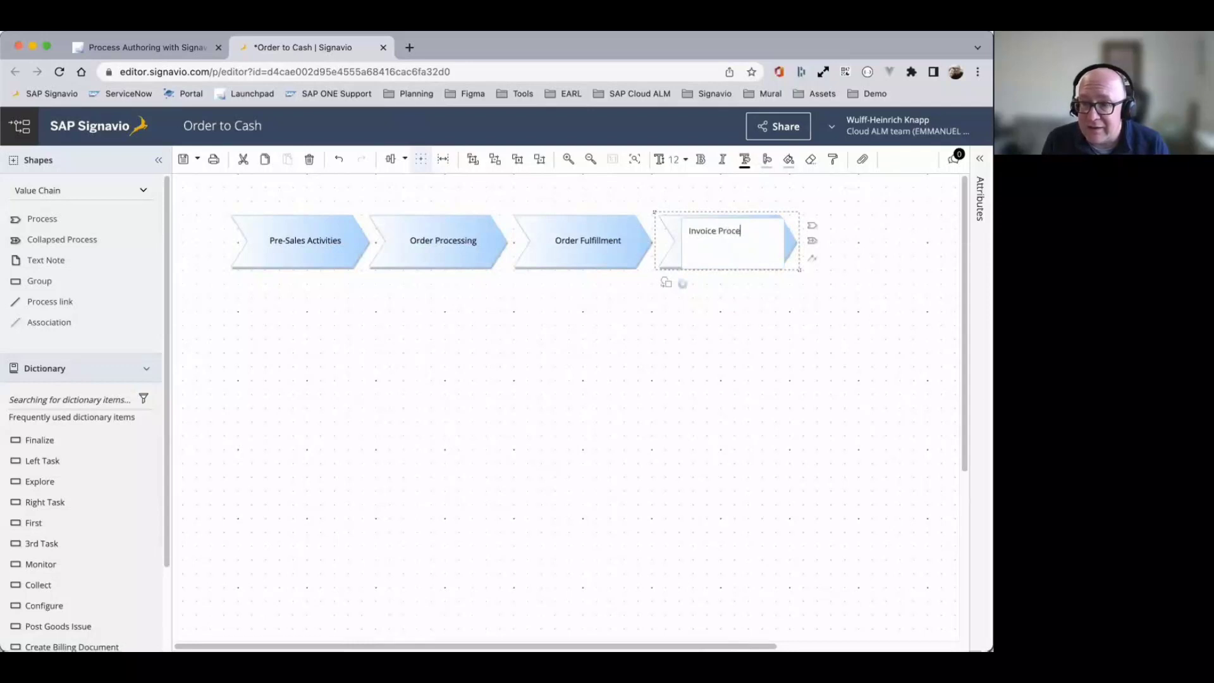
left_click(666, 335)
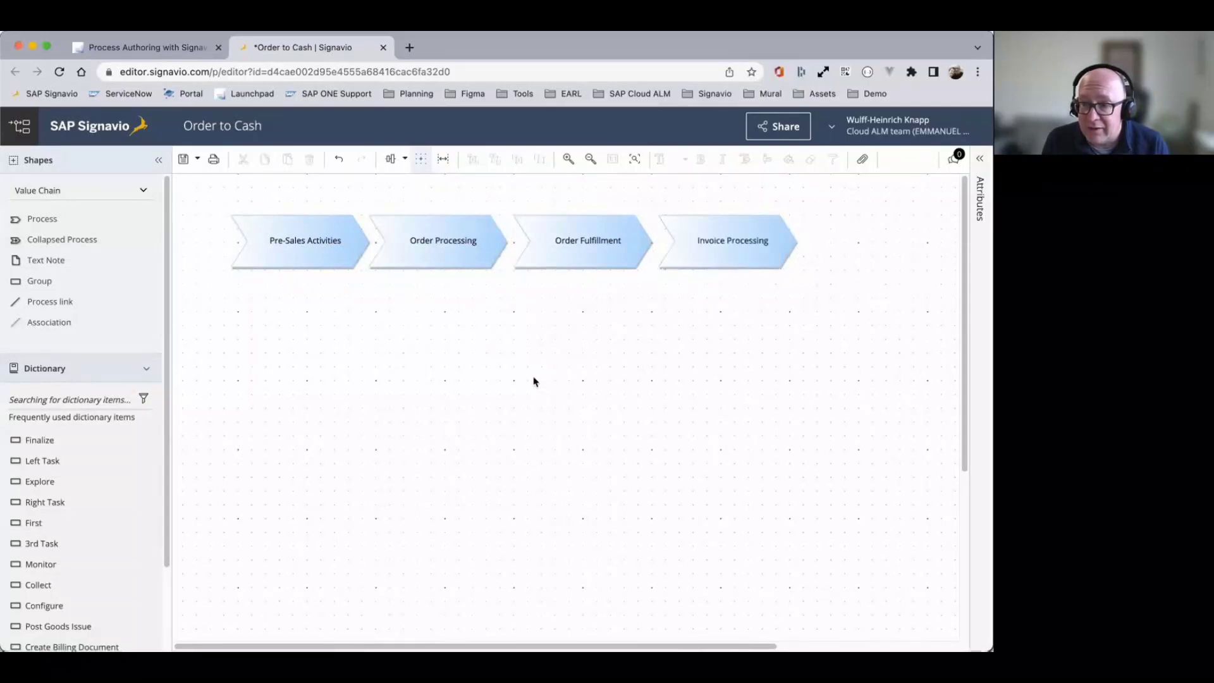
Add an "Analytics" process shape below Pre-Sales Activities and stretch it to span the full width of the four-shape row
left_click_drag(42, 220, 307, 313)
type("Anal")
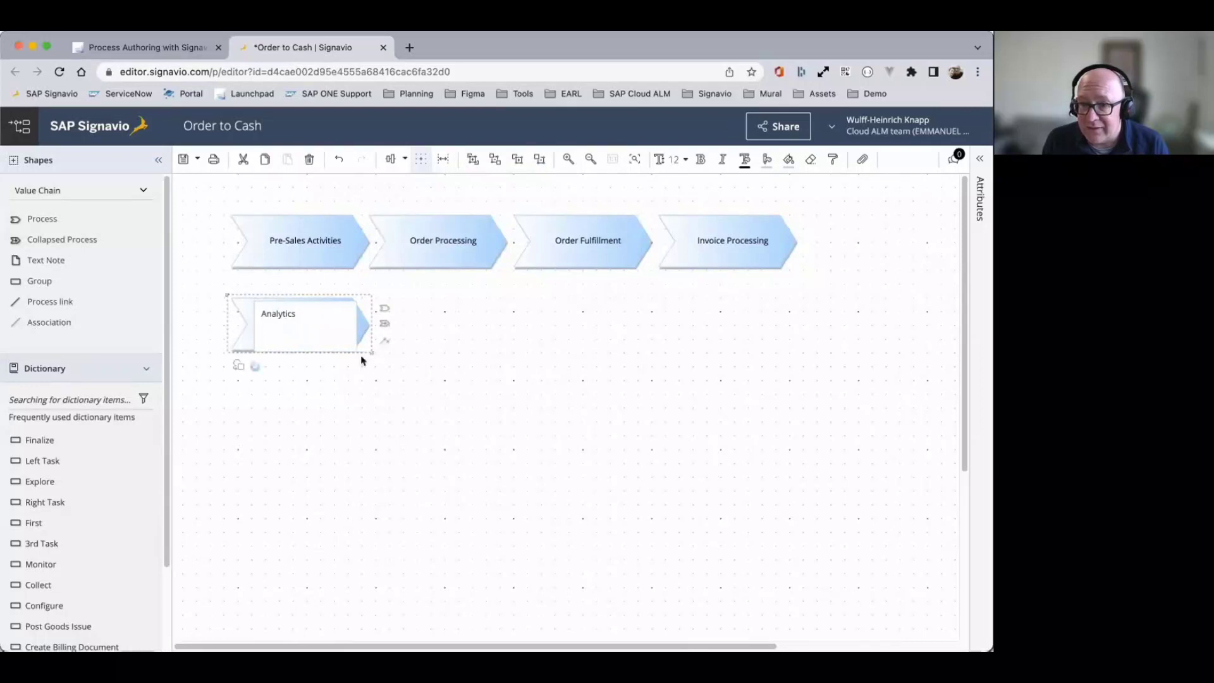
type("ytics")
left_click(371, 417)
left_click(347, 341)
left_click_drag(373, 355, 792, 357)
left_click(706, 443)
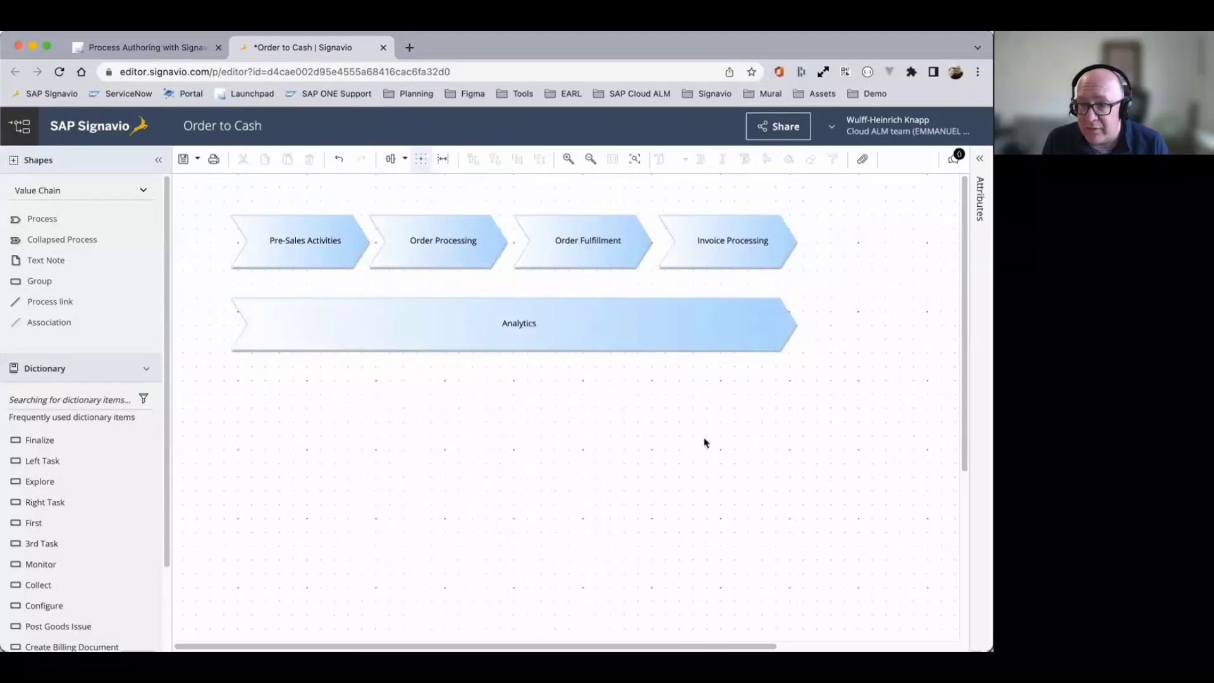
Save the Order to Cash value flow diagram without a revision comment and close its editor to return to SAP Cloud ALM
left_click(183, 162)
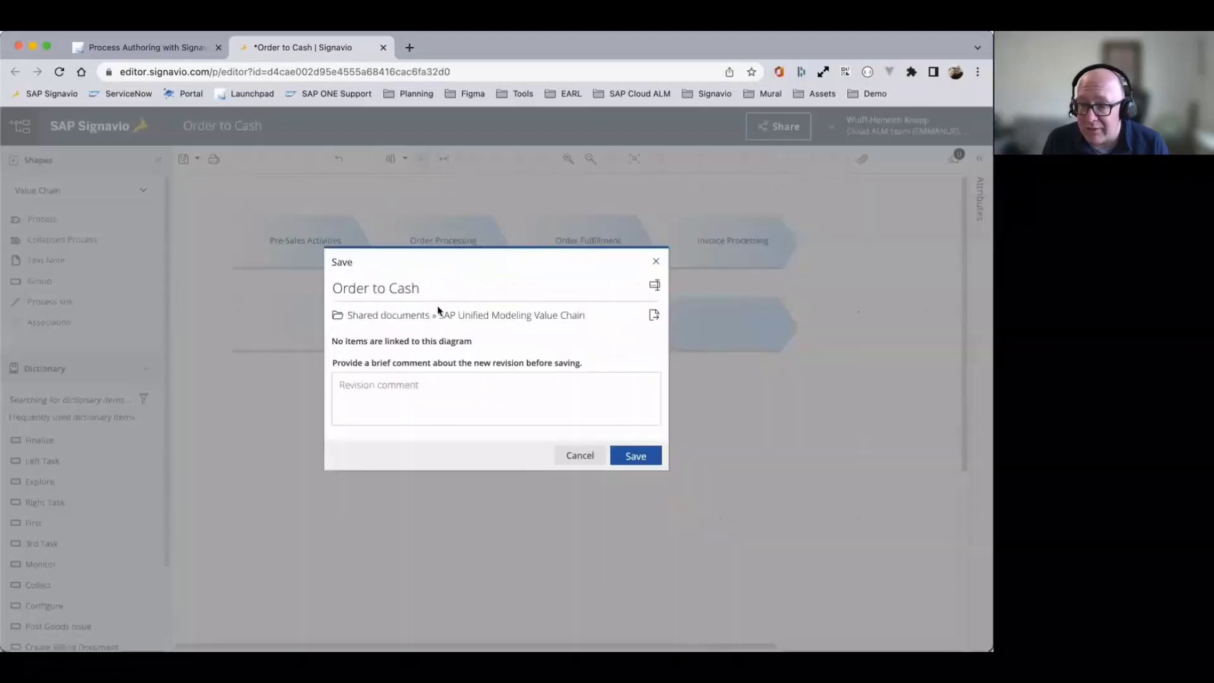
left_click(636, 459)
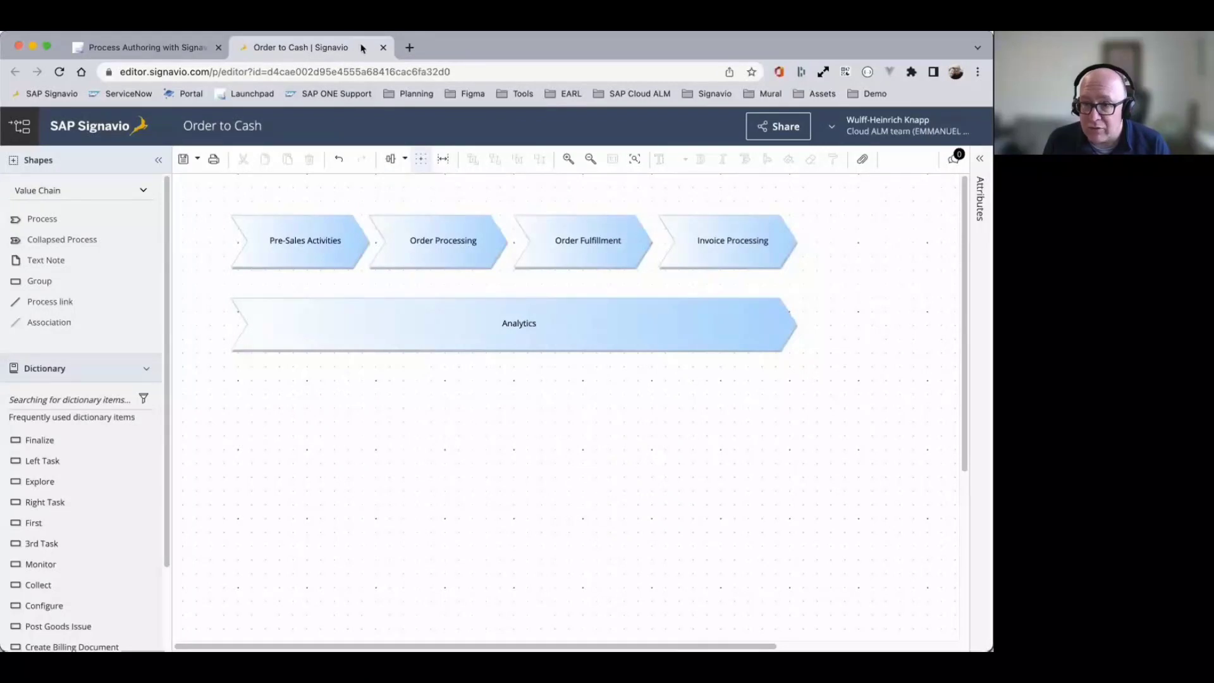
left_click(383, 48)
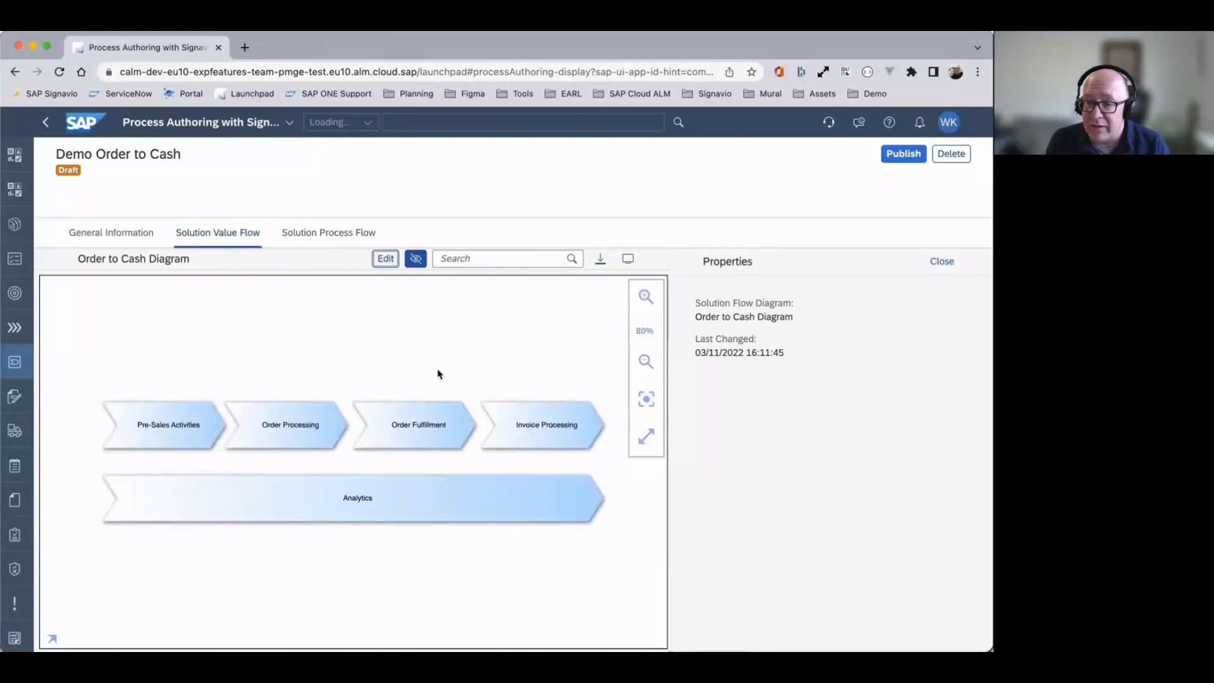
Open the solution process flow diagram for editing in SAP Signavio and place a pool named "Order to Cash"
left_click(315, 234)
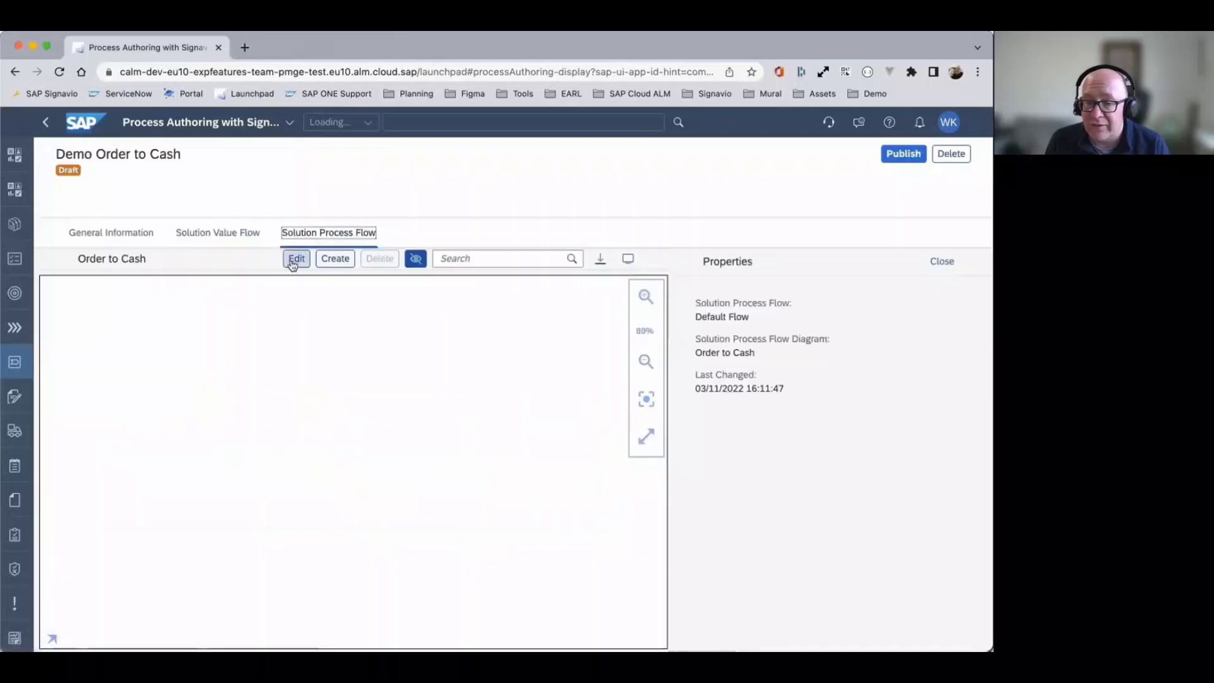
left_click(296, 259)
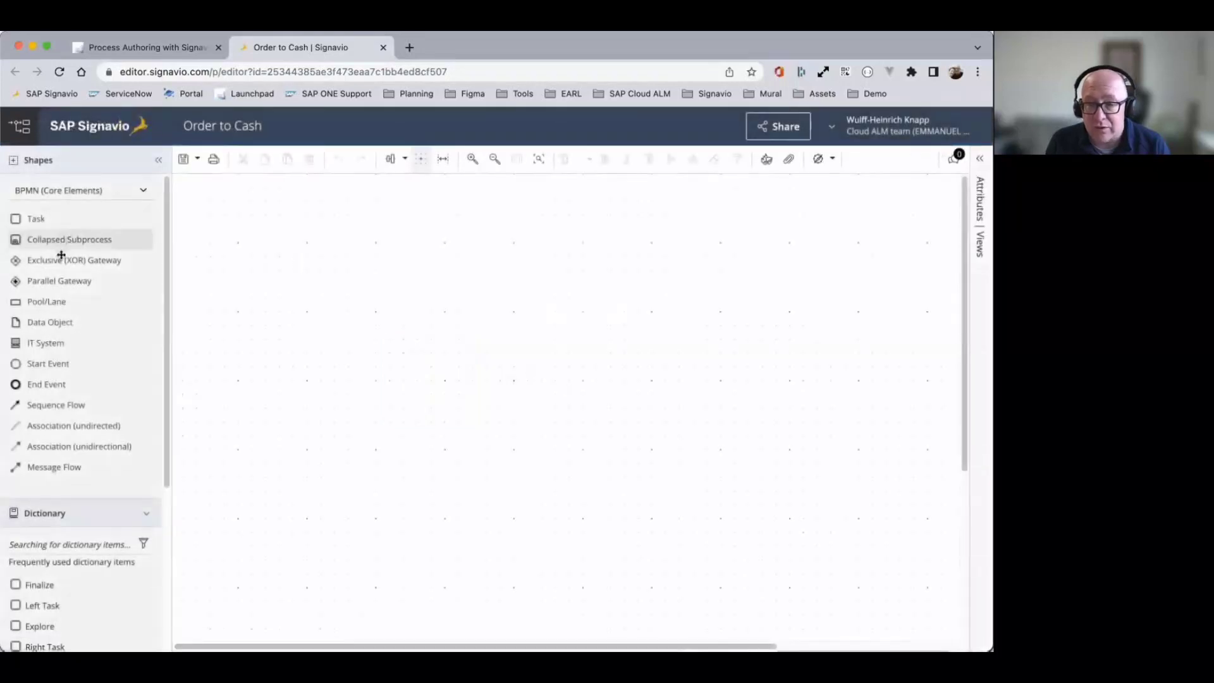
left_click_drag(54, 302, 455, 354)
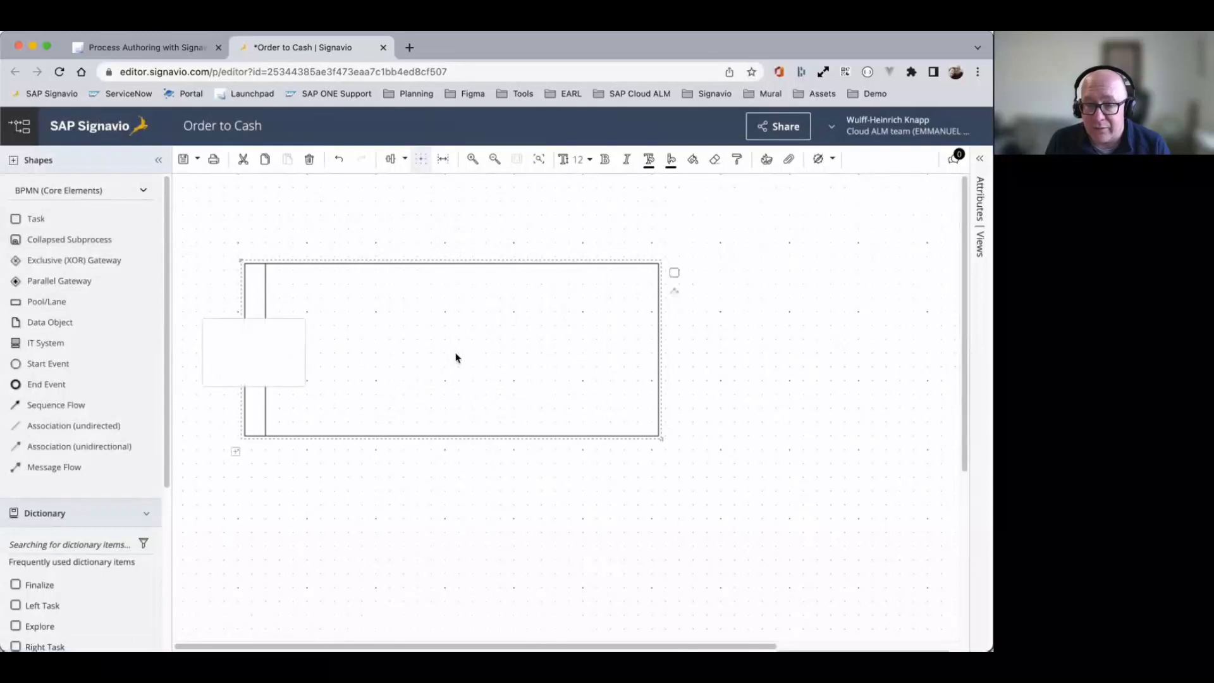
type("Order")
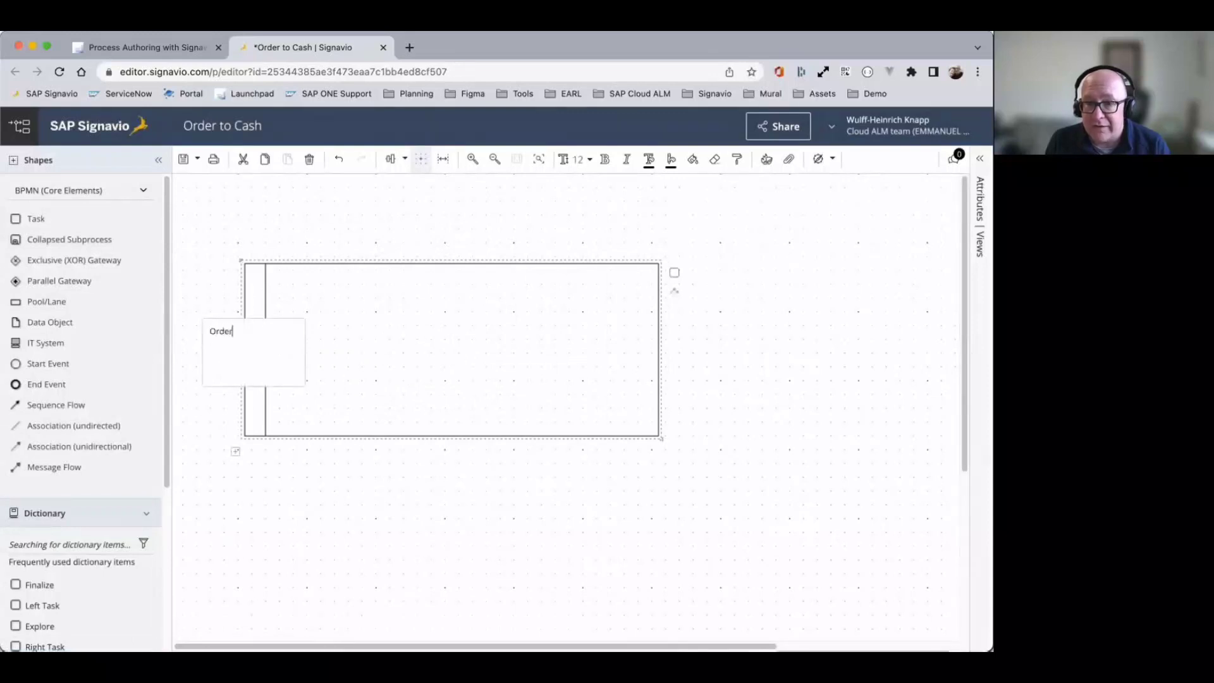
type(" to Cash")
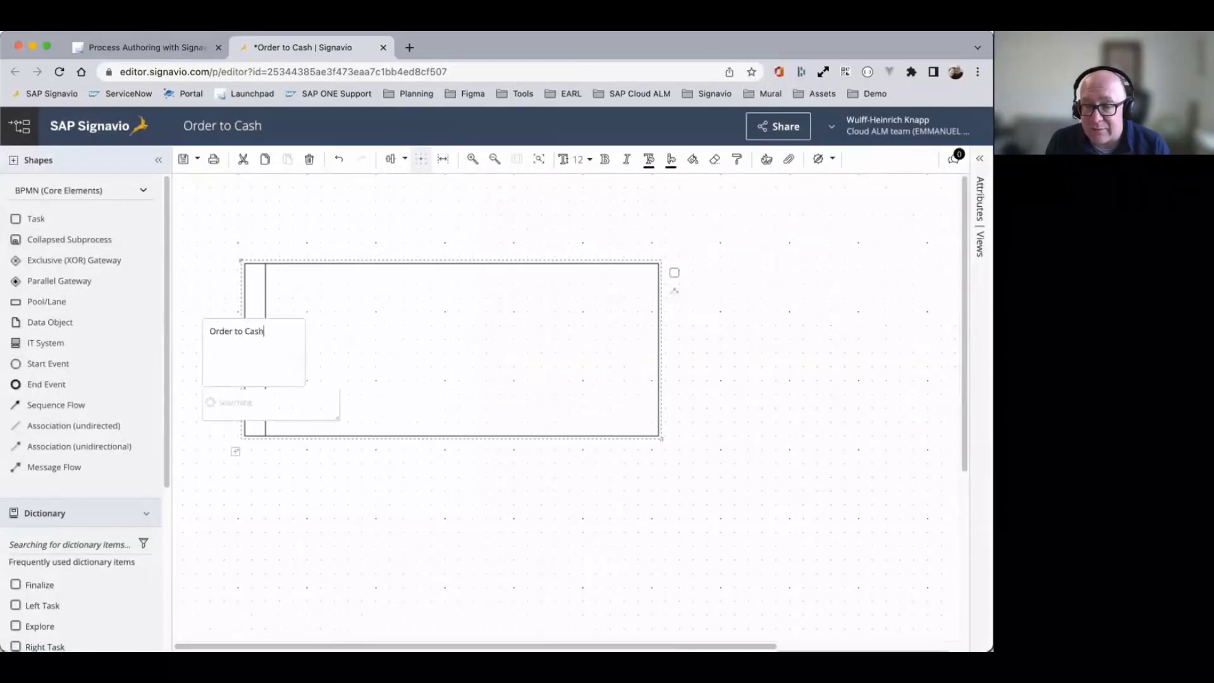
left_click(472, 527)
Insert another lane into the Order to Cash pool and name the upper lane "Pre-Sales"
left_click_drag(87, 302, 371, 339)
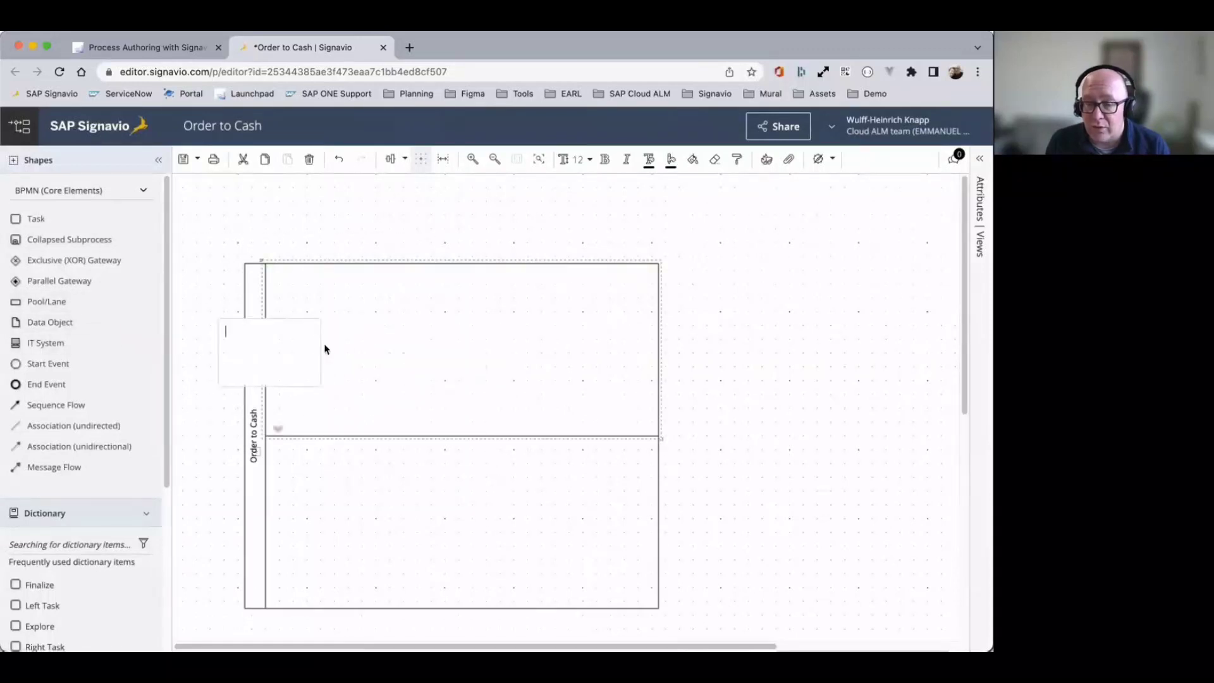
type("P")
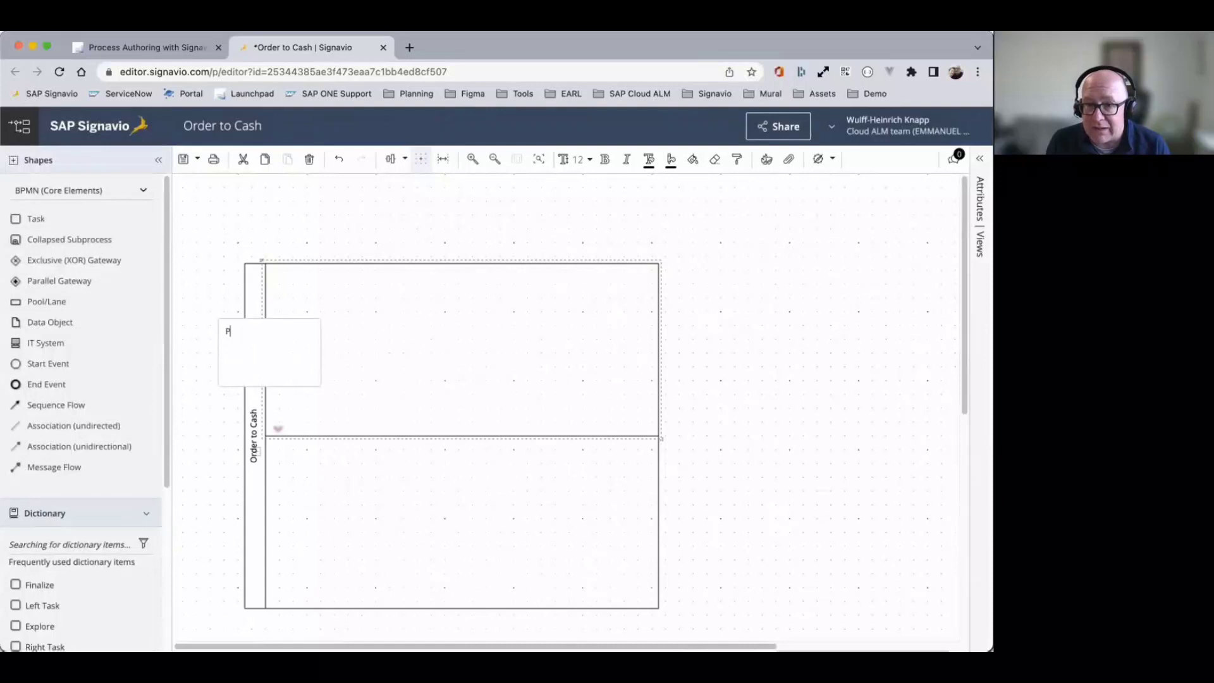
type("re-Sales")
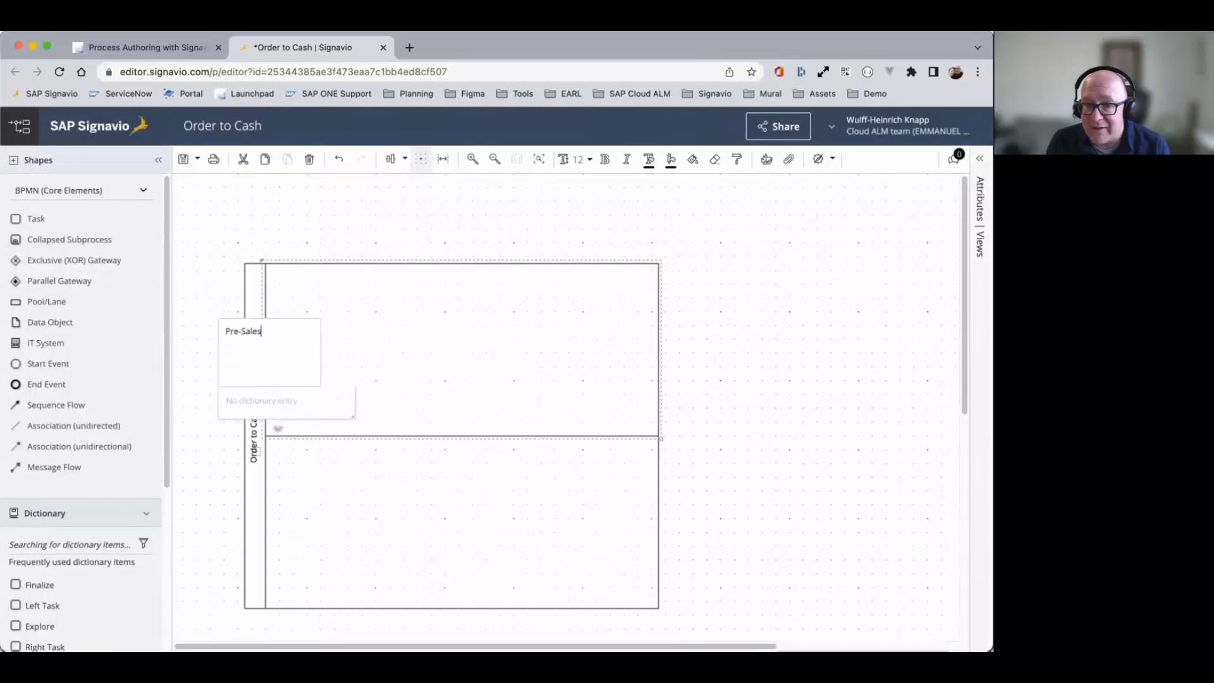
left_click(733, 327)
Name the lane below Pre-Sales "Sales Agent" and add a third lane beneath it named "Warehouse Clerk"
double_click(278, 519)
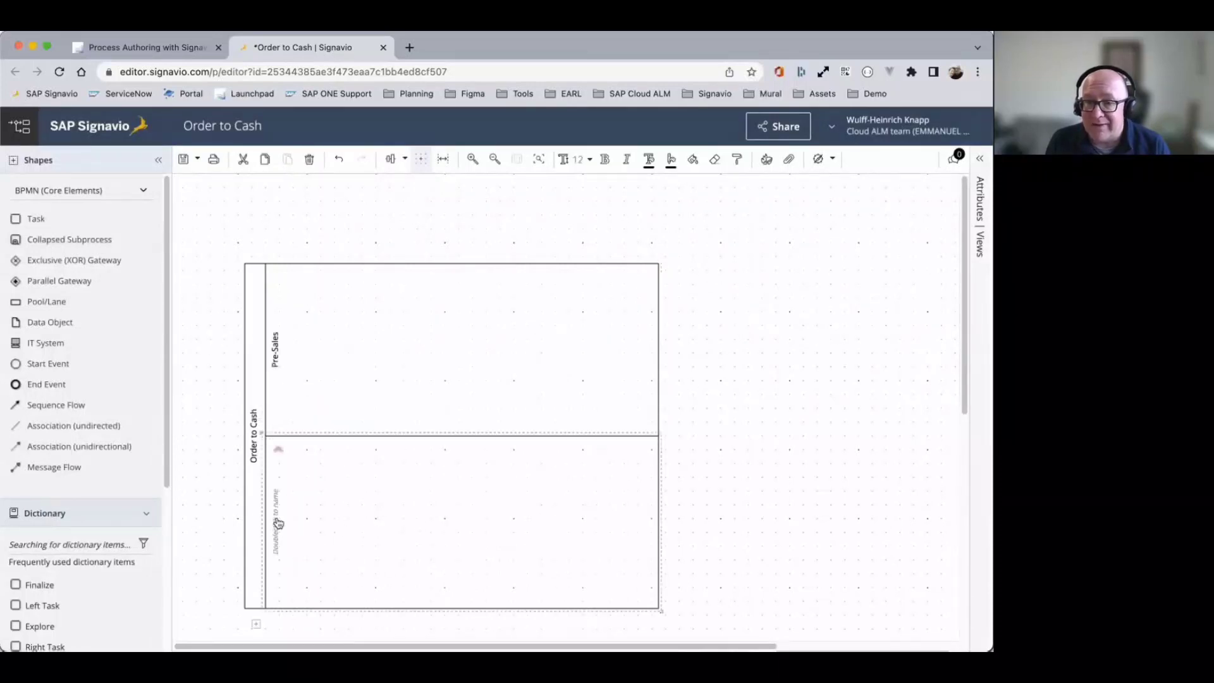
type("Sales")
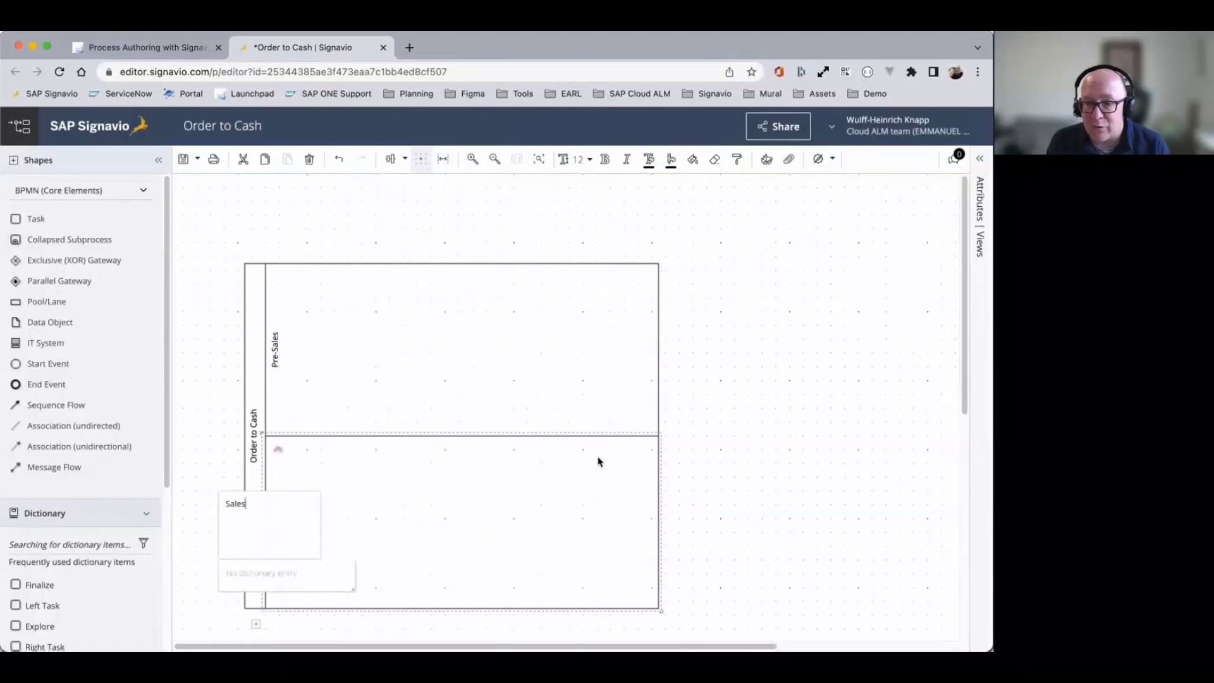
type(" Agent")
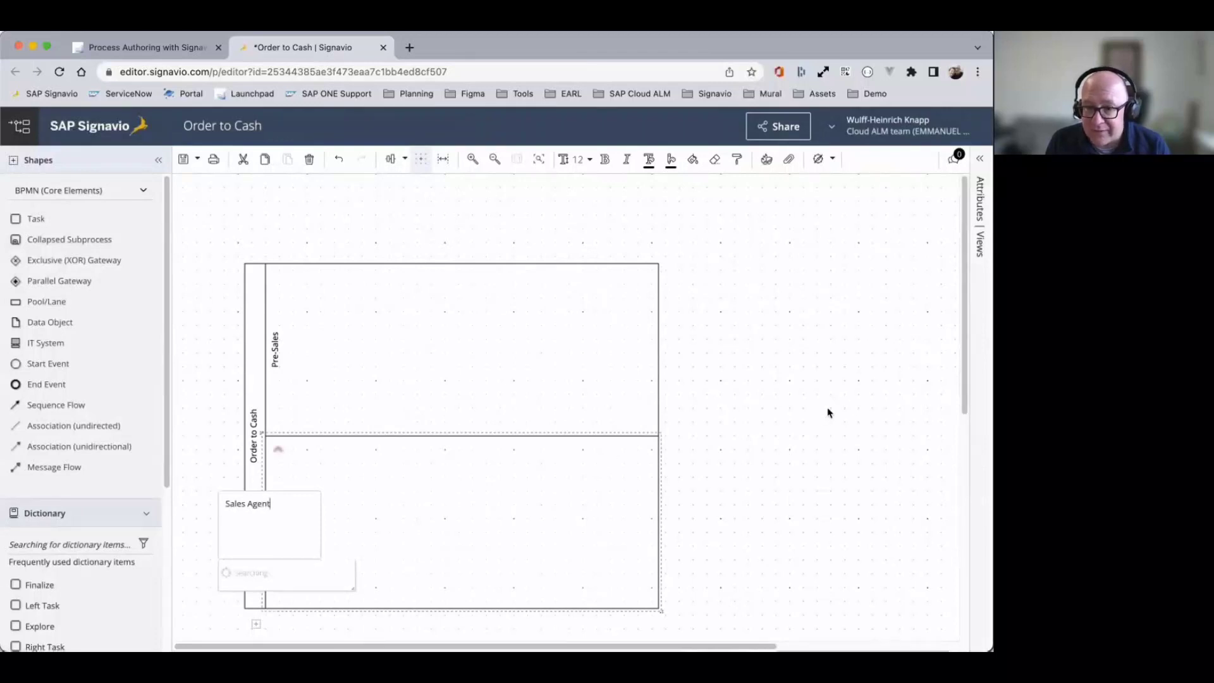
left_click(769, 426)
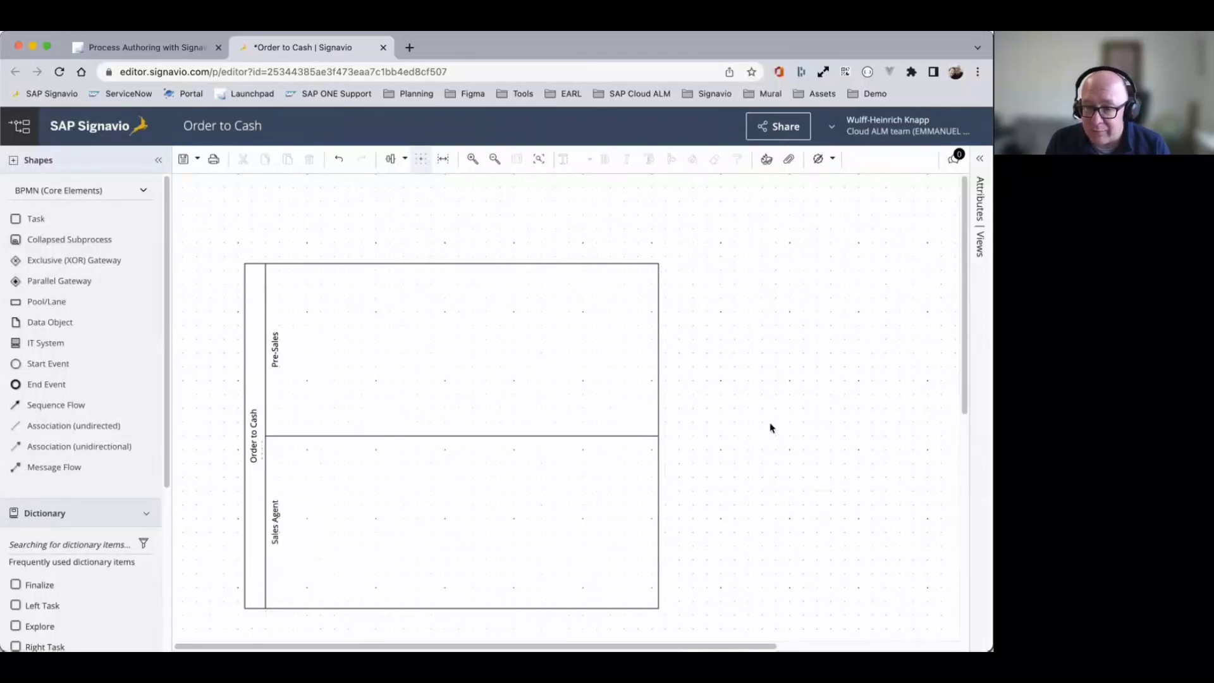
left_click_drag(47, 301, 362, 580)
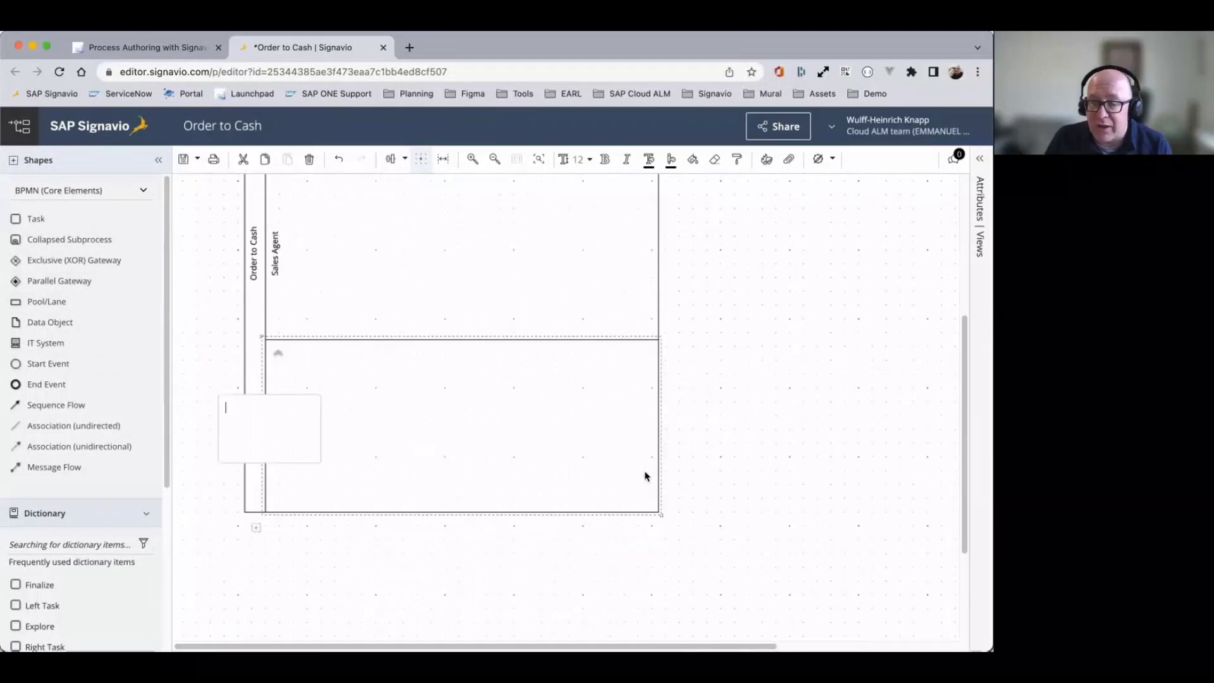
type("Warehouse Clerk")
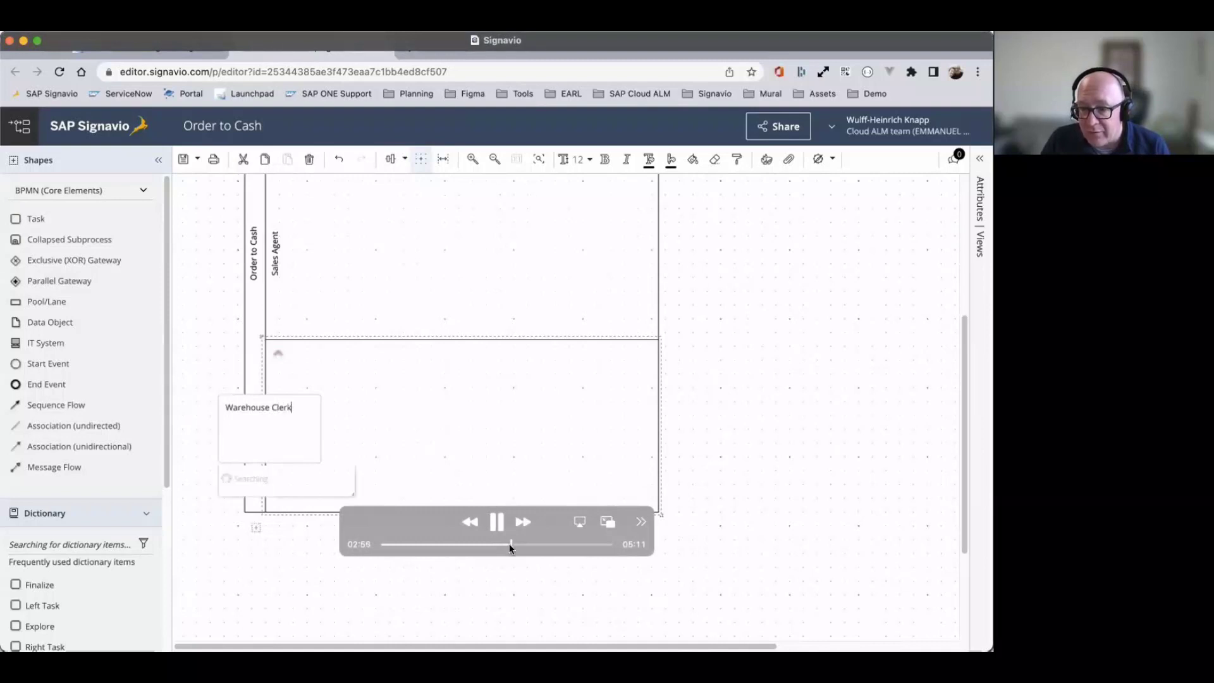
left_click_drag(509, 545, 566, 545)
left_click_drag(570, 545, 582, 544)
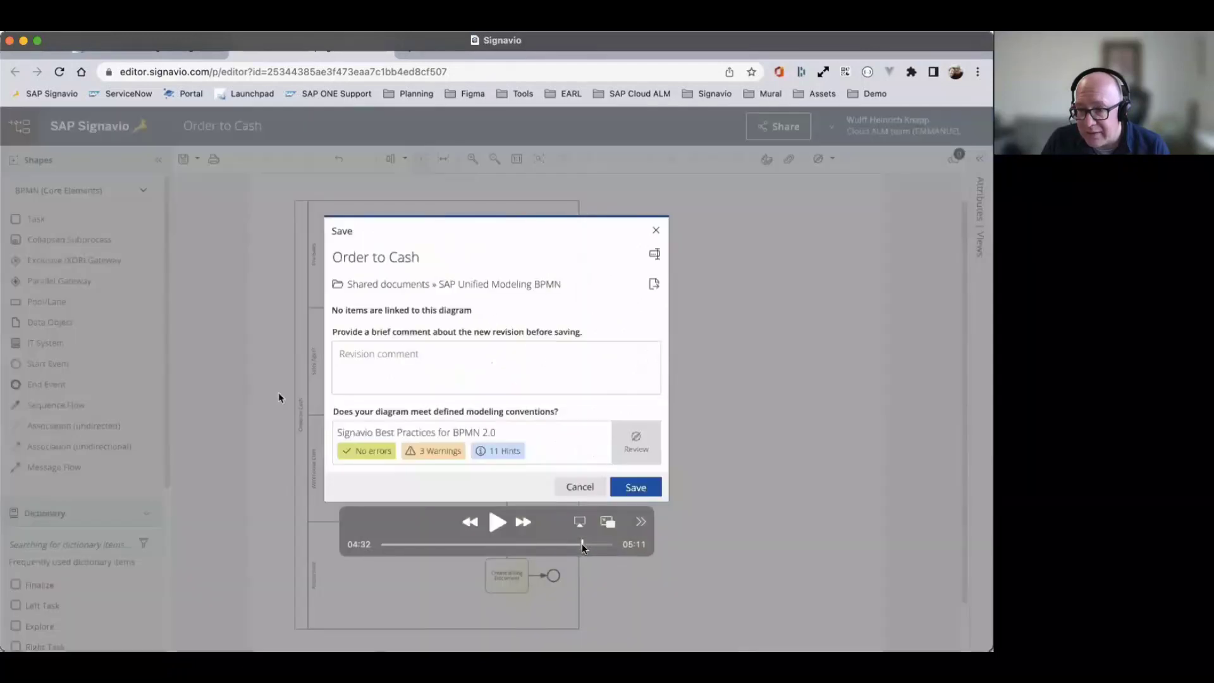
key("space")
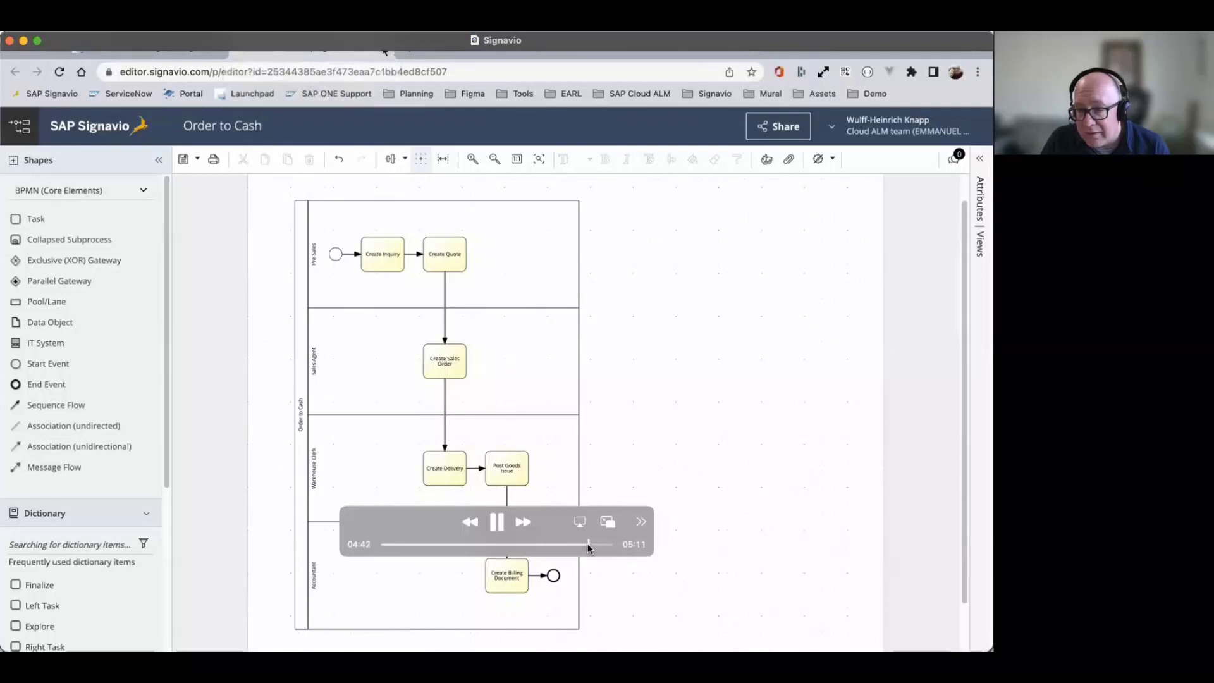
left_click(586, 545)
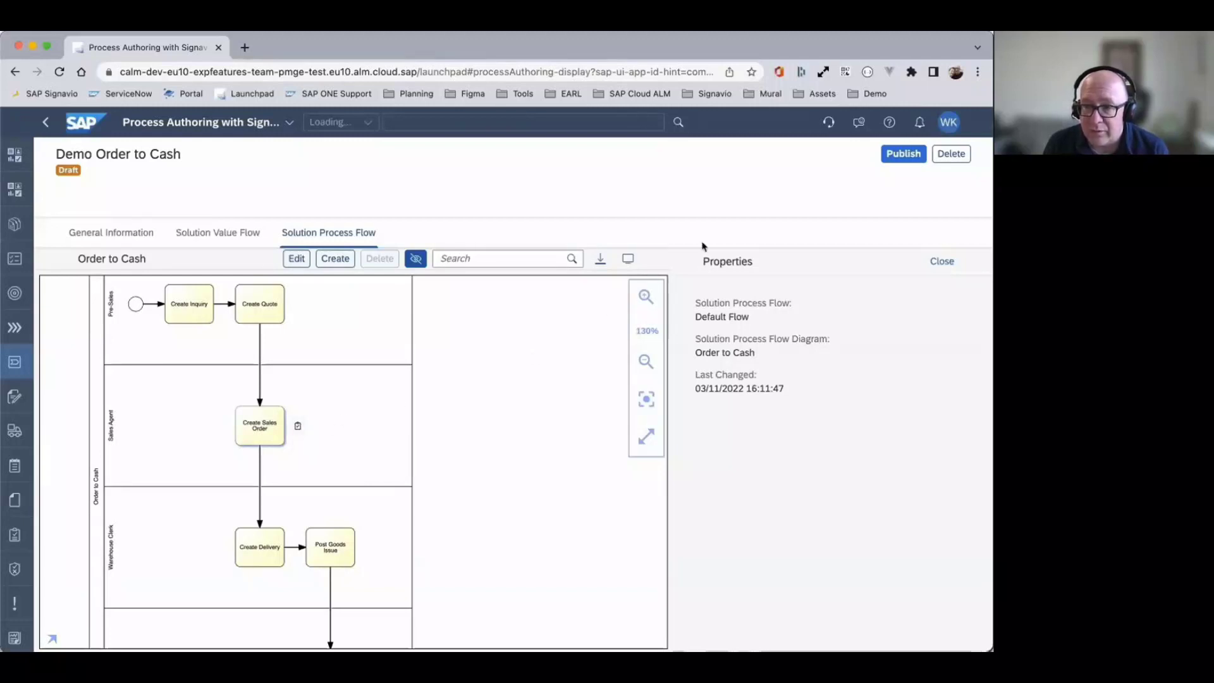
Publish the draft Demo Order to Cash solution process in SAP Cloud ALM
left_click(909, 154)
left_click(523, 410)
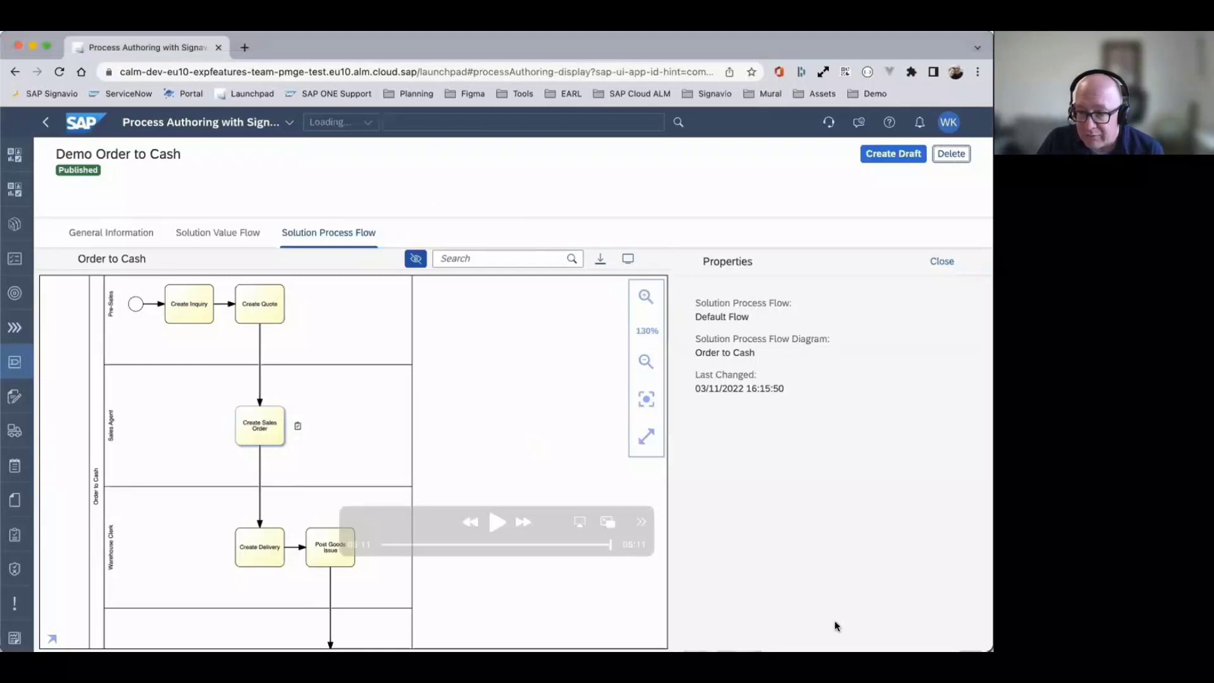
key("super+Tab")
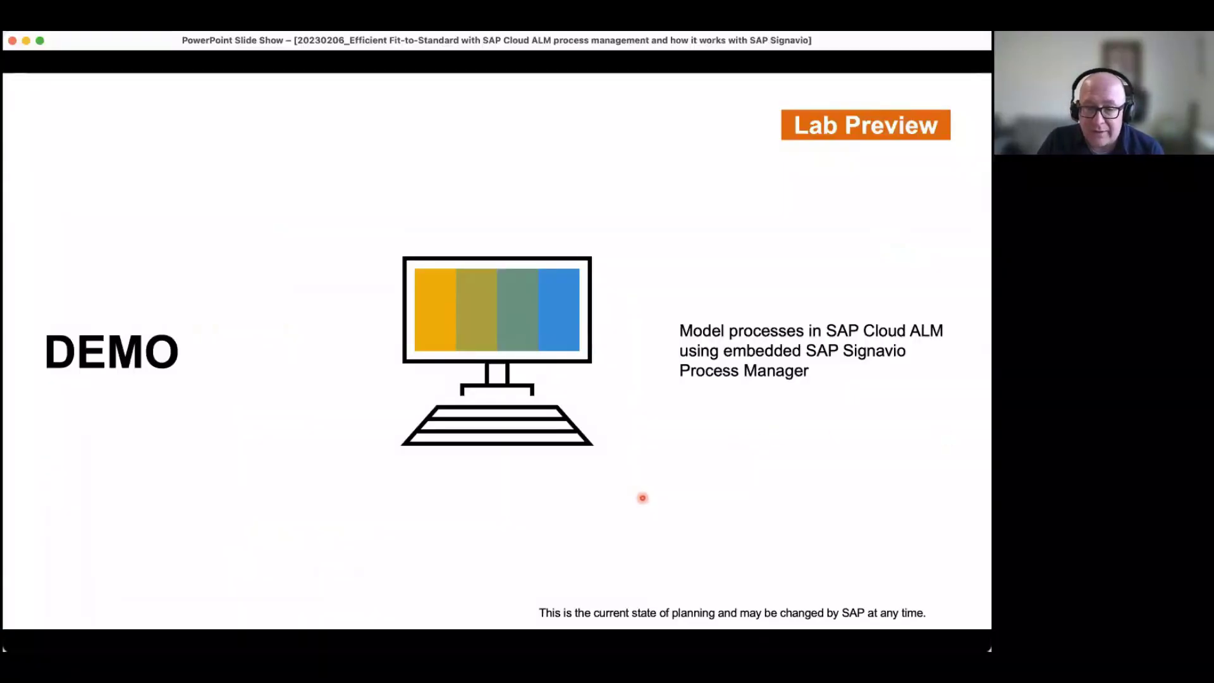
key("Right")
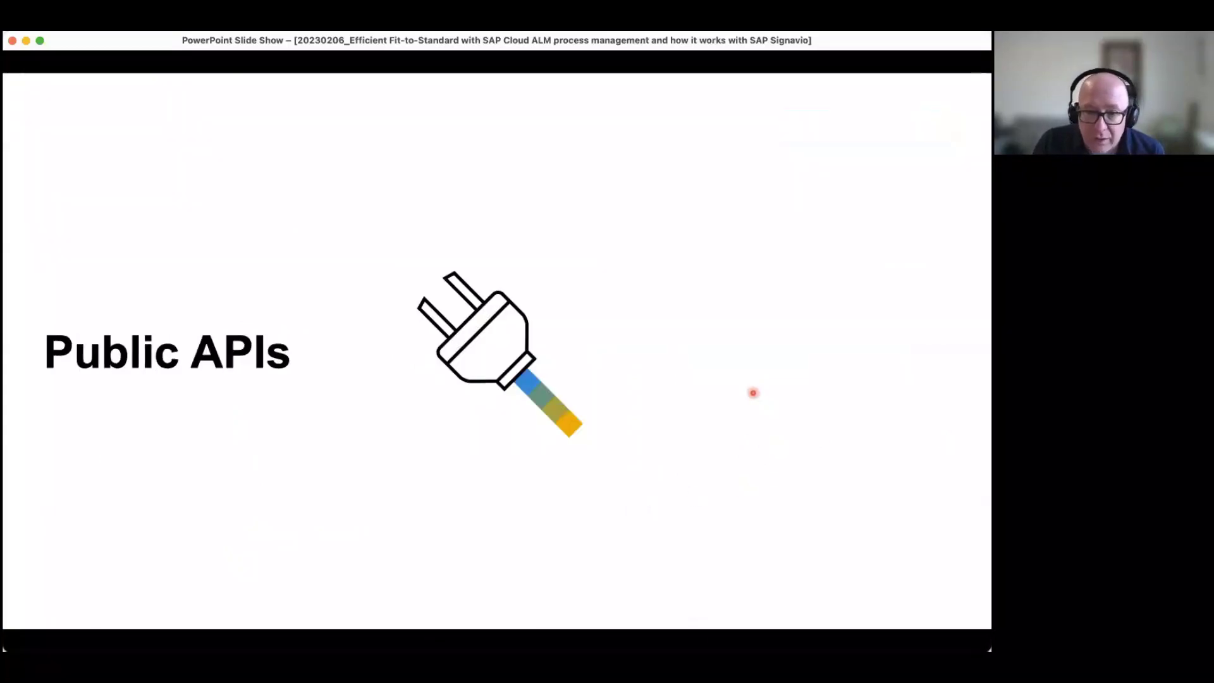